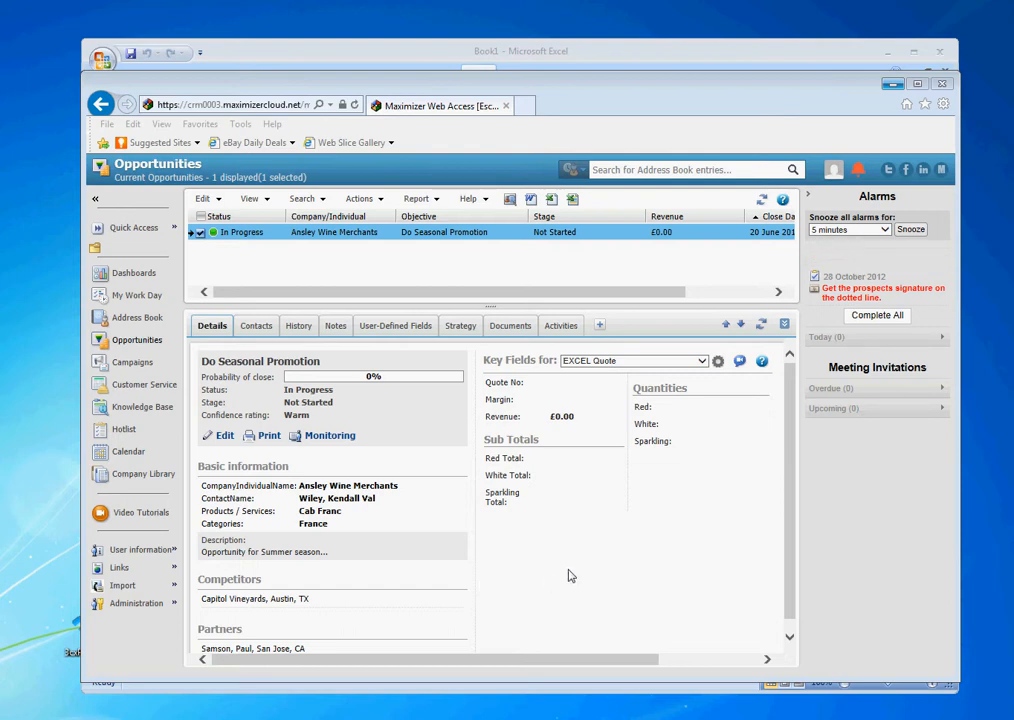
Leave the Do Seasonal Promotion opportunity and bring the blank Excel Book1 workbook forward.
{"action": "left_click", "coordinate": [446, 55]}
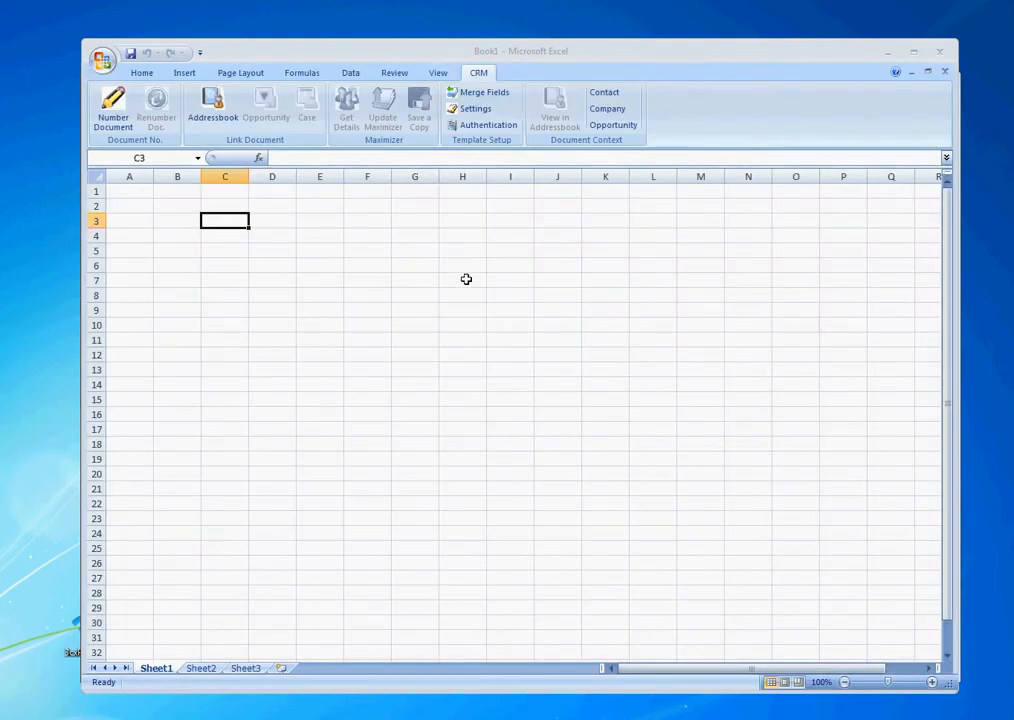
Verify and save the Maximizer authentication against the Escona Tutorial database.
{"action": "left_click", "coordinate": [476, 126]}
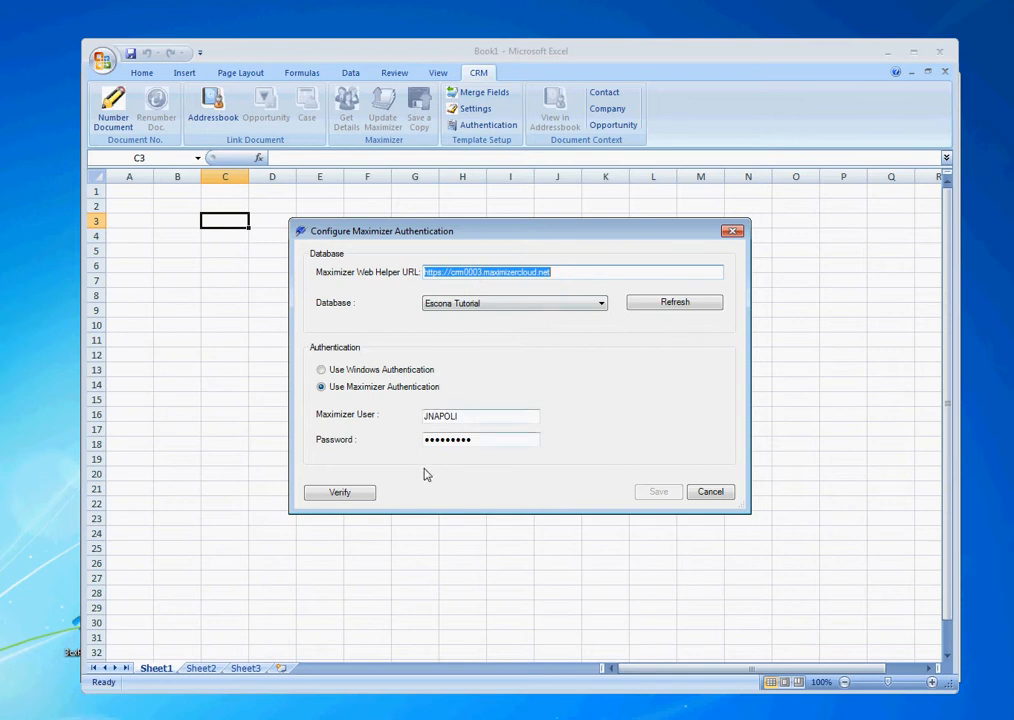
{"action": "left_click", "coordinate": [355, 494]}
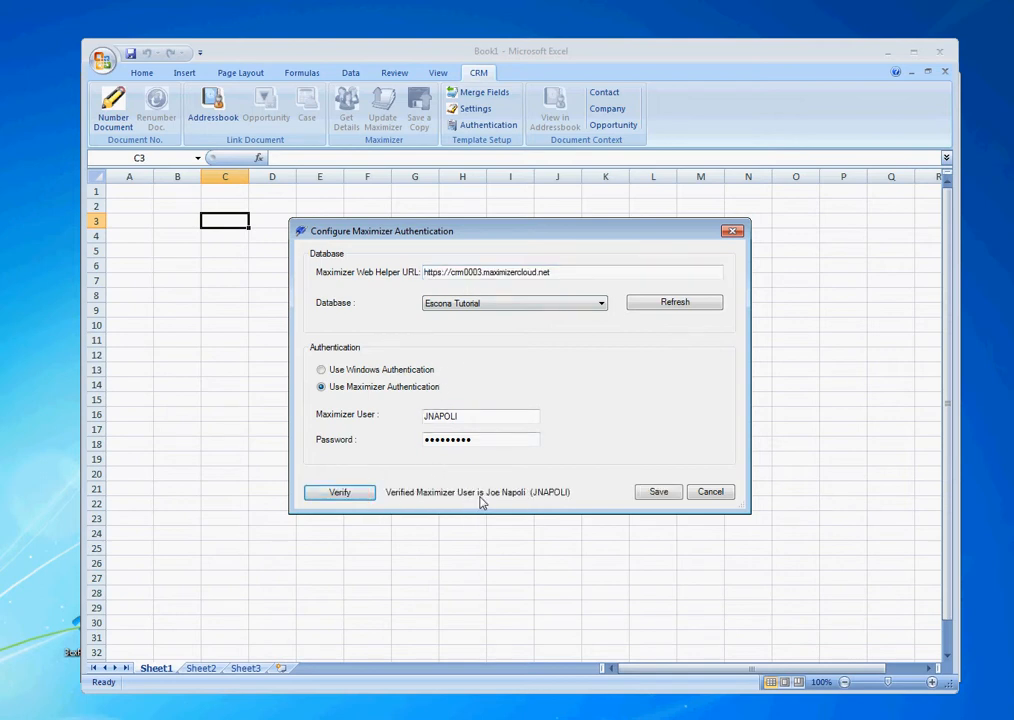
{"action": "left_click", "coordinate": [659, 494]}
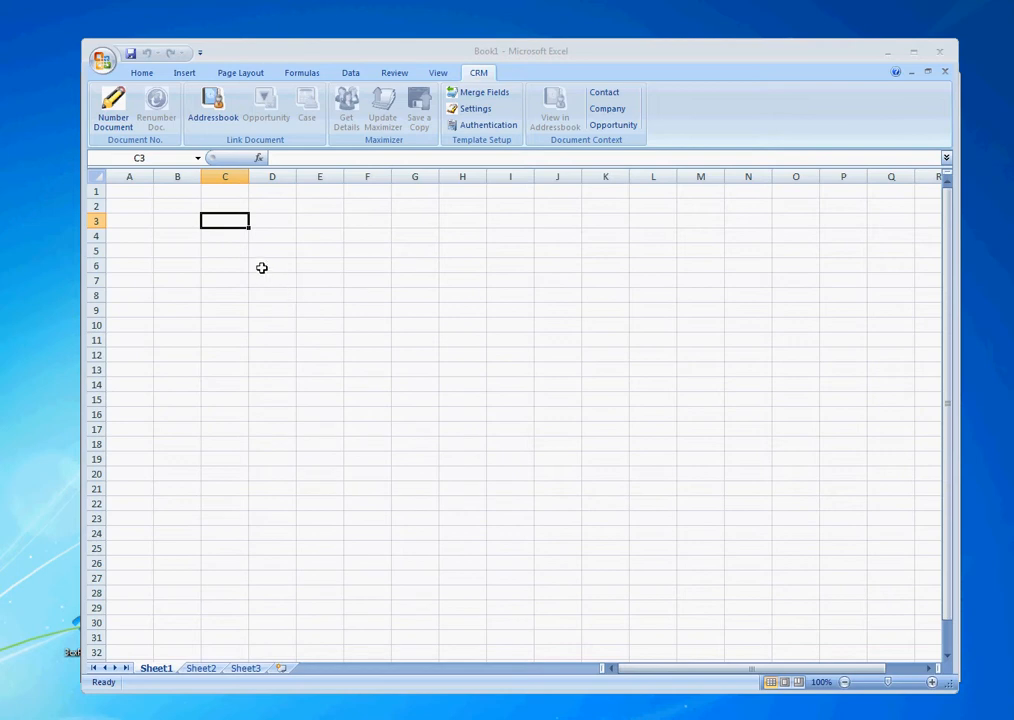
{"action": "left_click", "coordinate": [101, 60]}
Create a new workbook from the Escona Example Quote.xltx personal template.
{"action": "left_click", "coordinate": [117, 95]}
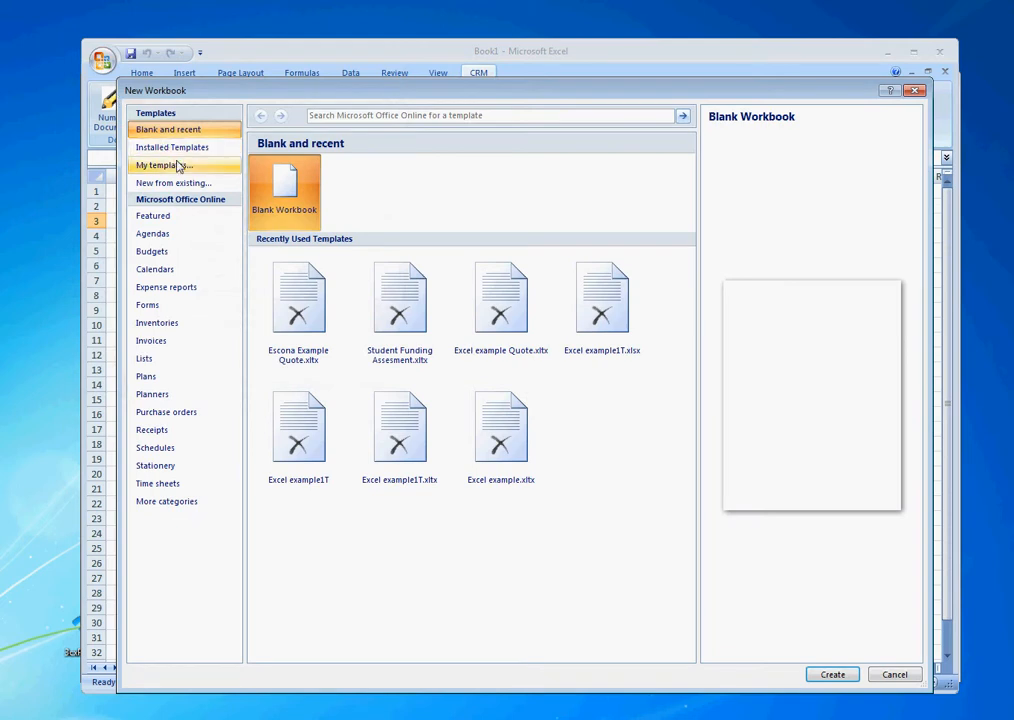
{"action": "left_click", "coordinate": [178, 166]}
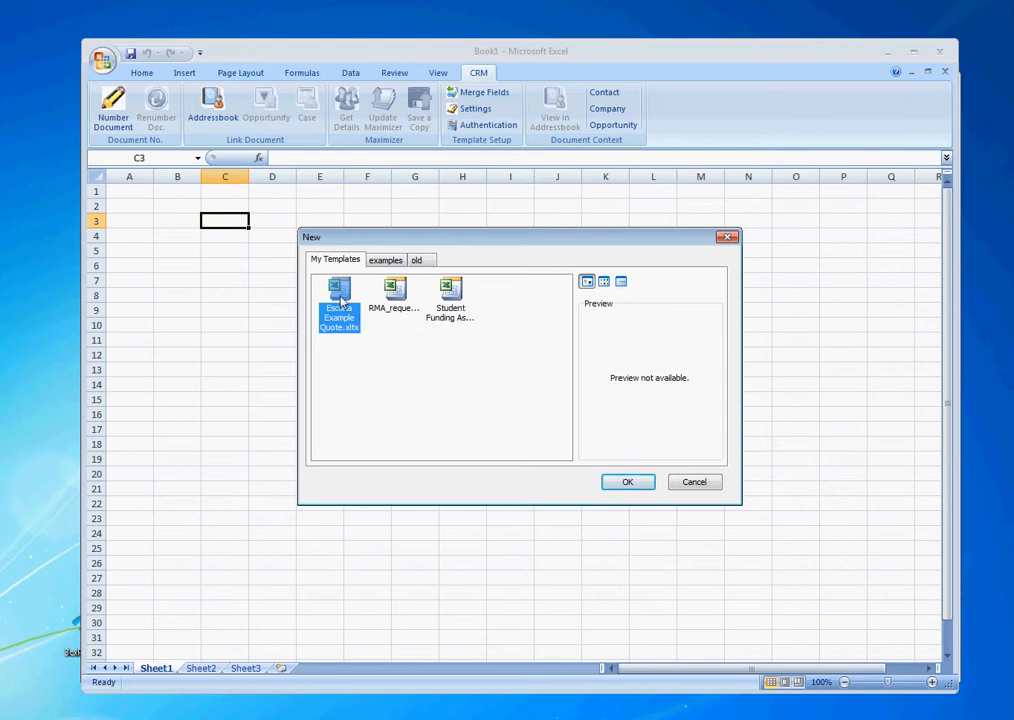
{"action": "left_click", "coordinate": [638, 483]}
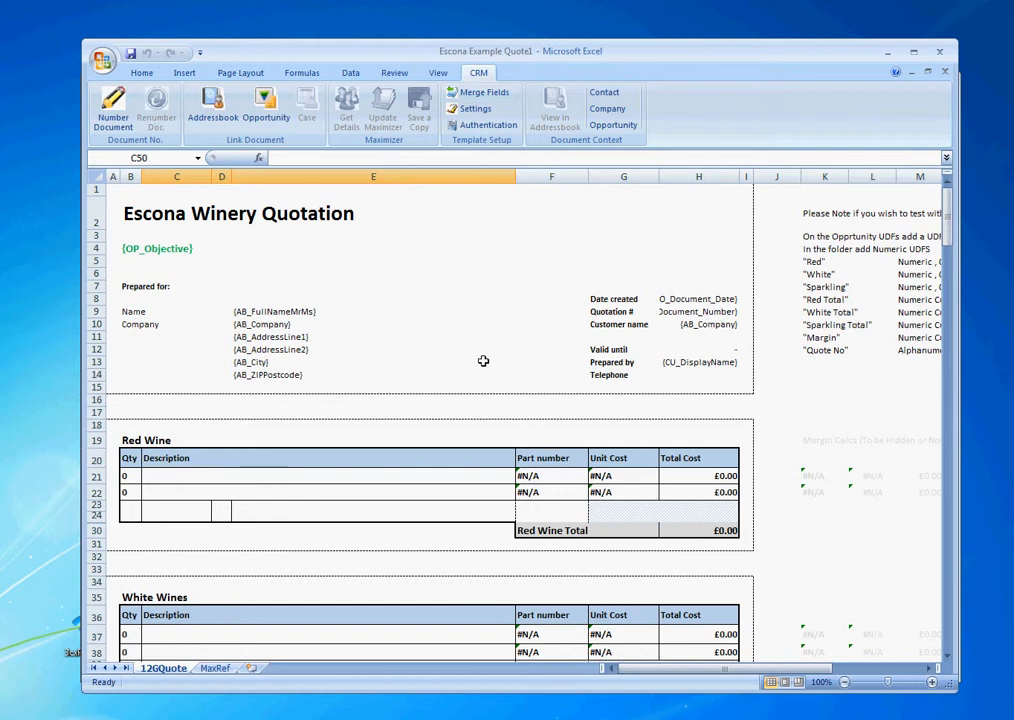
{"action": "left_click", "coordinate": [271, 309]}
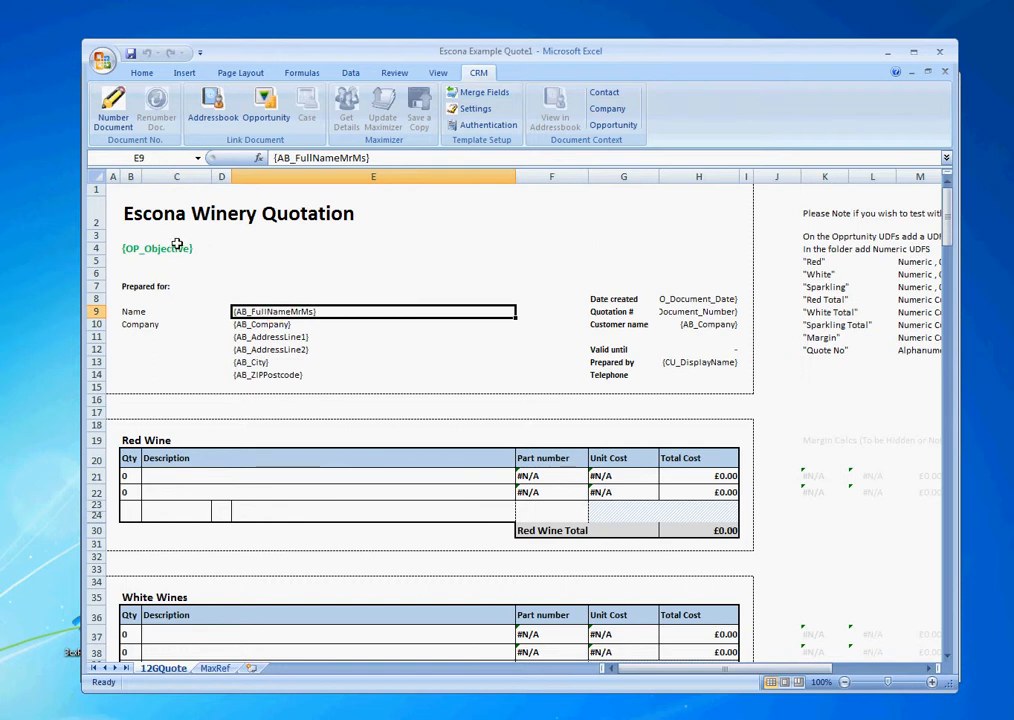
{"action": "left_click", "coordinate": [173, 251]}
{"action": "left_click", "coordinate": [272, 337]}
{"action": "left_click", "coordinate": [276, 352]}
{"action": "left_click", "coordinate": [476, 108]}
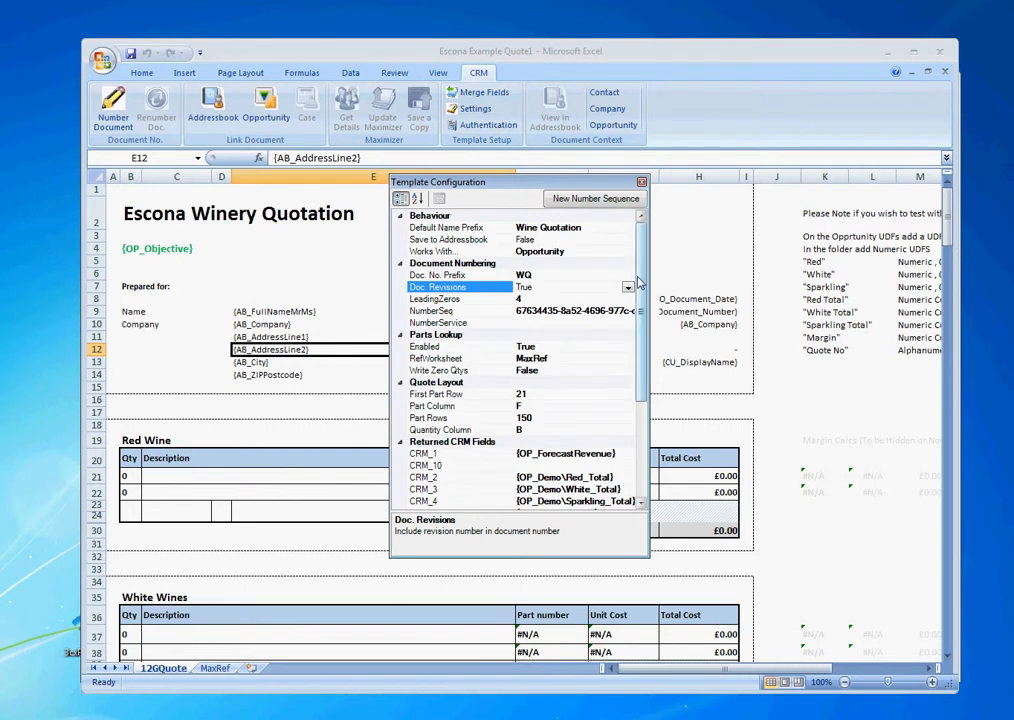
{"action": "left_click", "coordinate": [641, 181]}
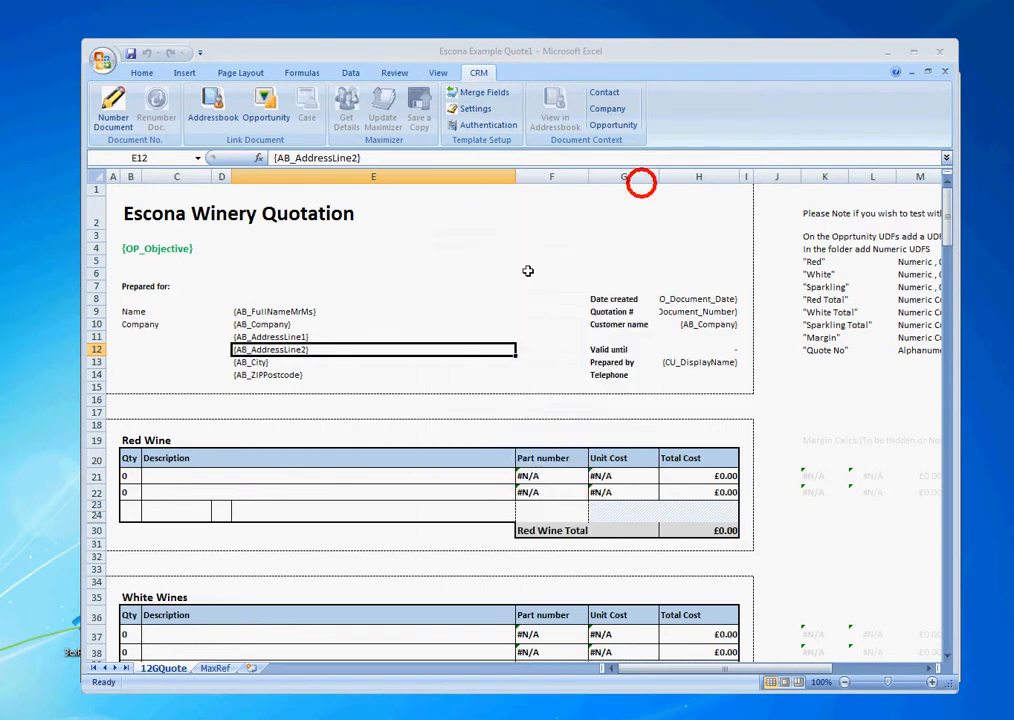
{"action": "left_click", "coordinate": [430, 285]}
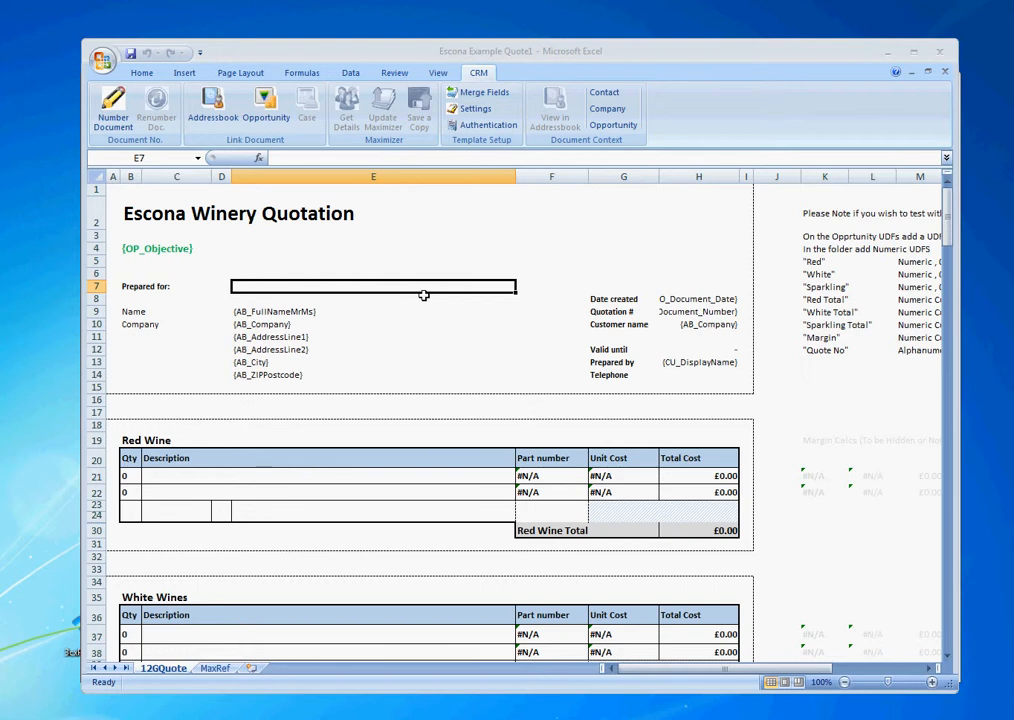
{"action": "left_click", "coordinate": [215, 668]}
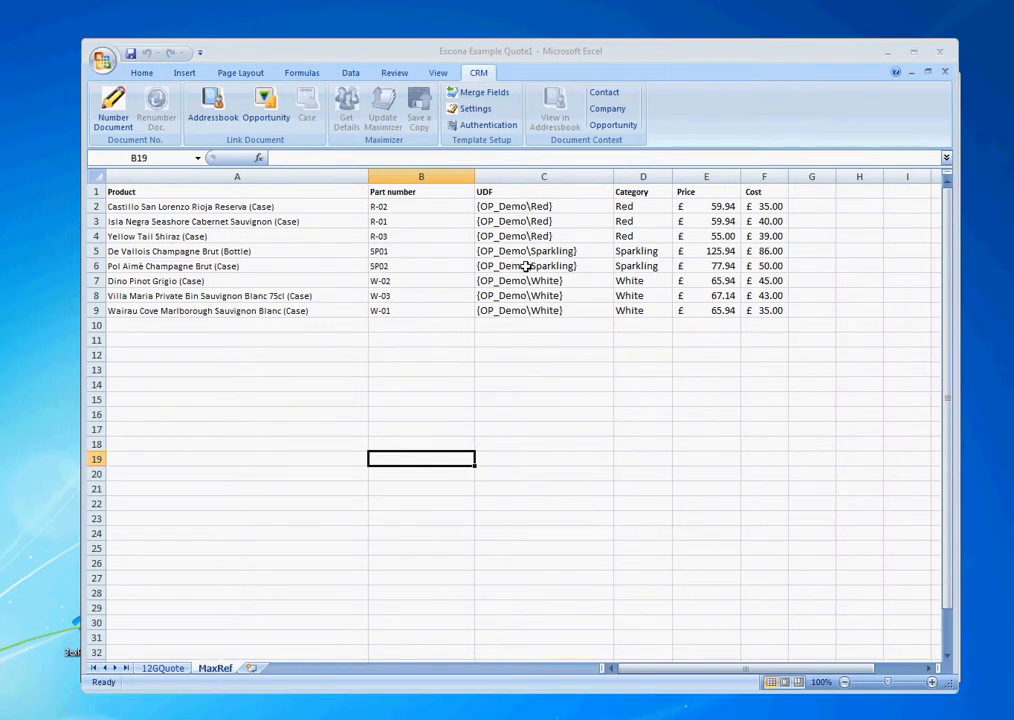
{"action": "left_click", "coordinate": [530, 296]}
{"action": "left_click", "coordinate": [533, 311]}
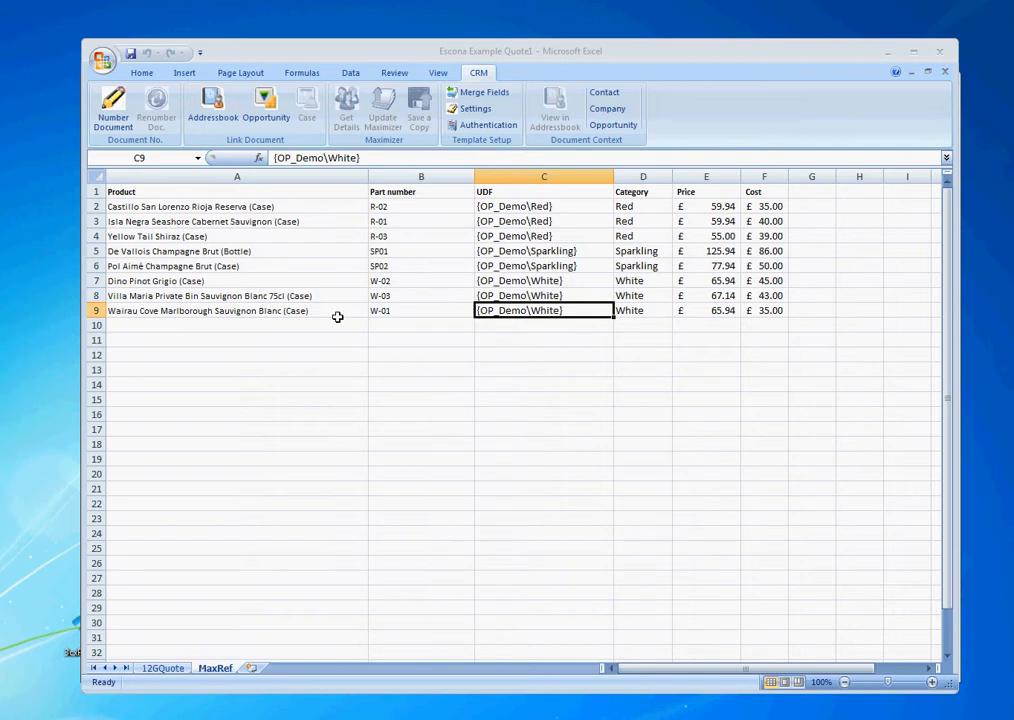
{"action": "left_click", "coordinate": [163, 668]}
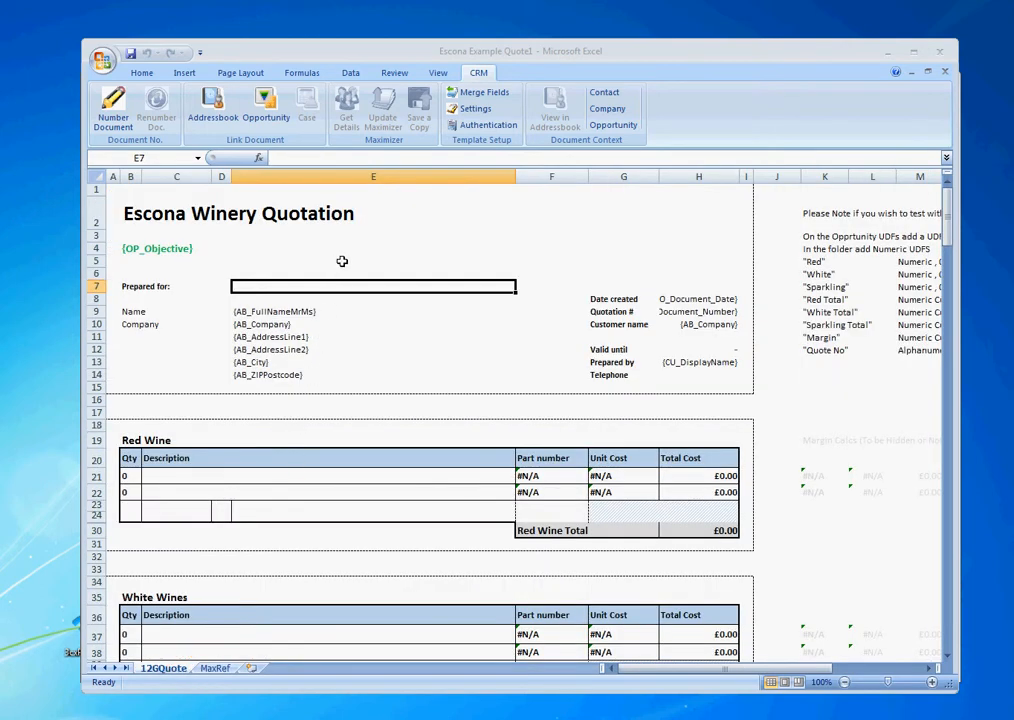
{"action": "left_click", "coordinate": [474, 110]}
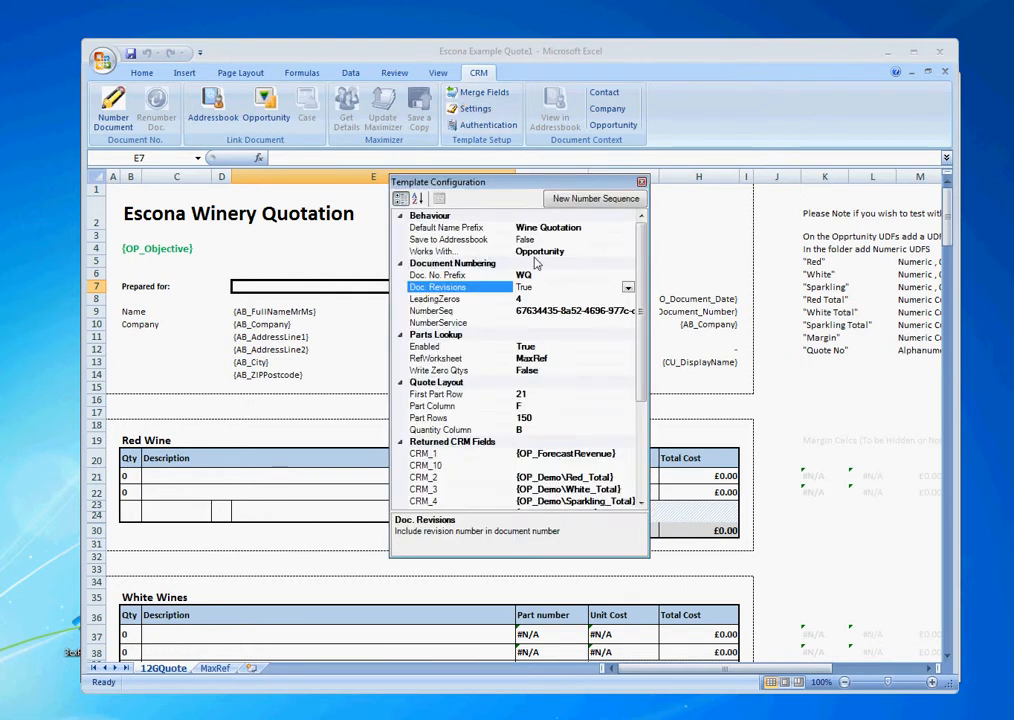
{"action": "left_click", "coordinate": [603, 252]}
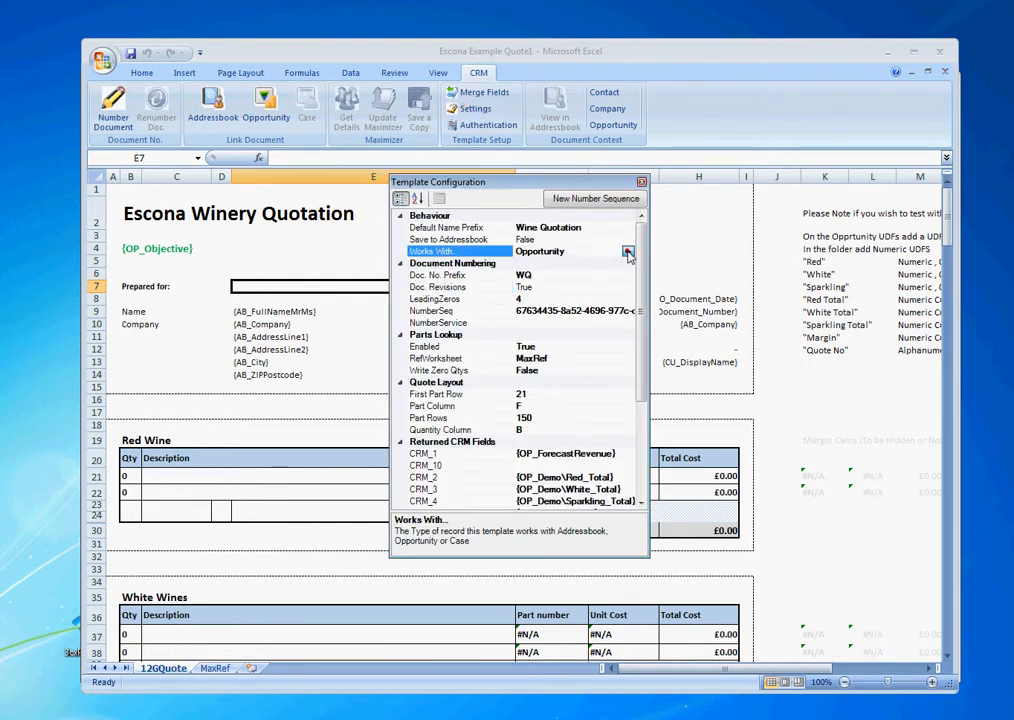
{"action": "left_click", "coordinate": [627, 252]}
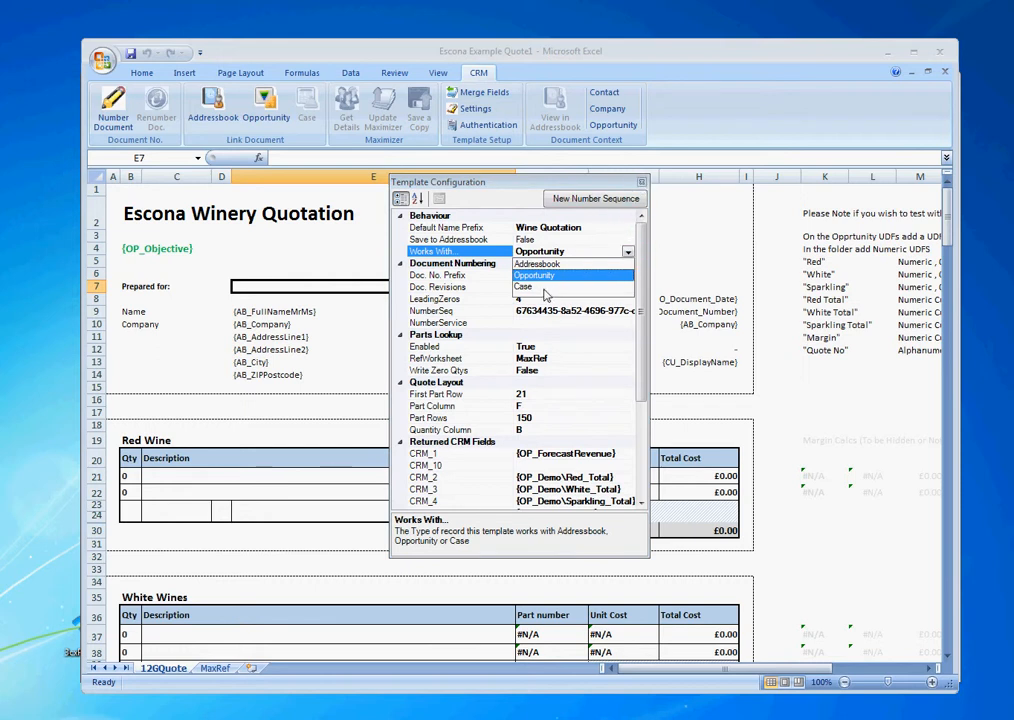
{"action": "left_click", "coordinate": [642, 184]}
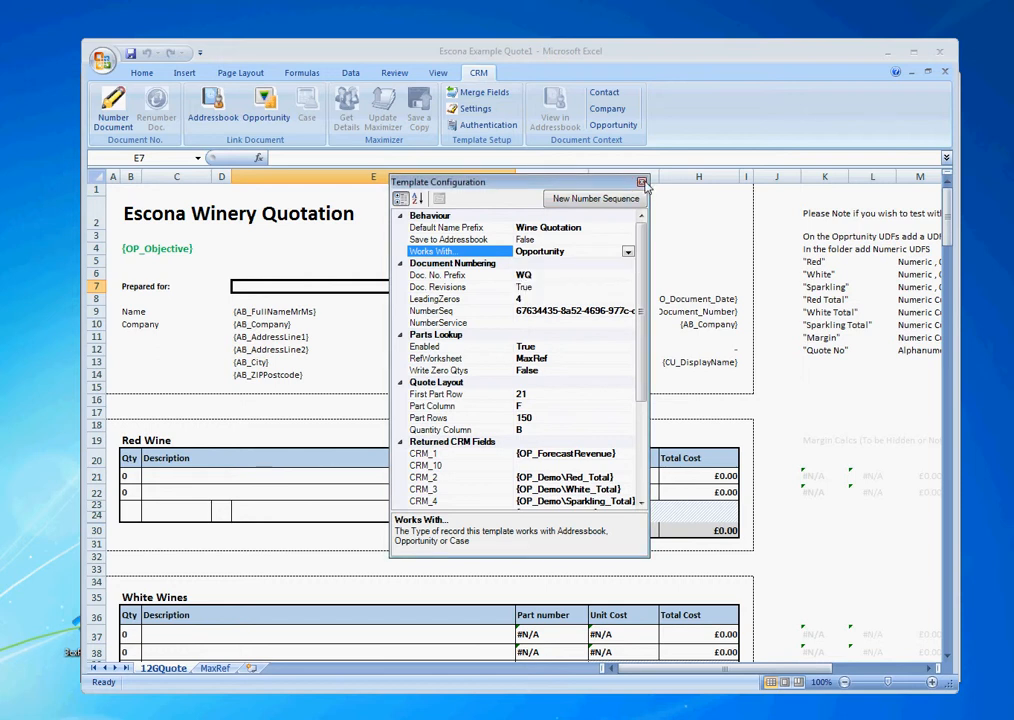
{"action": "left_click", "coordinate": [642, 184]}
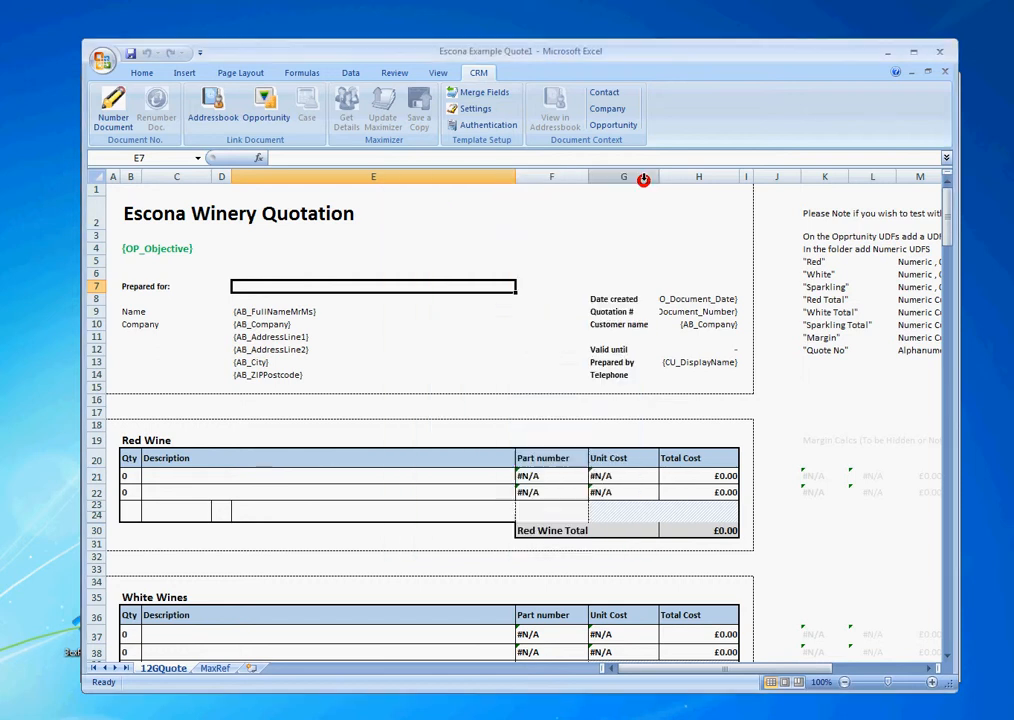
Search company 'ans' and link the quote to Ansley Wine Merchants' Do Seasonal Promotion opportunity.
{"action": "left_click", "coordinate": [266, 117]}
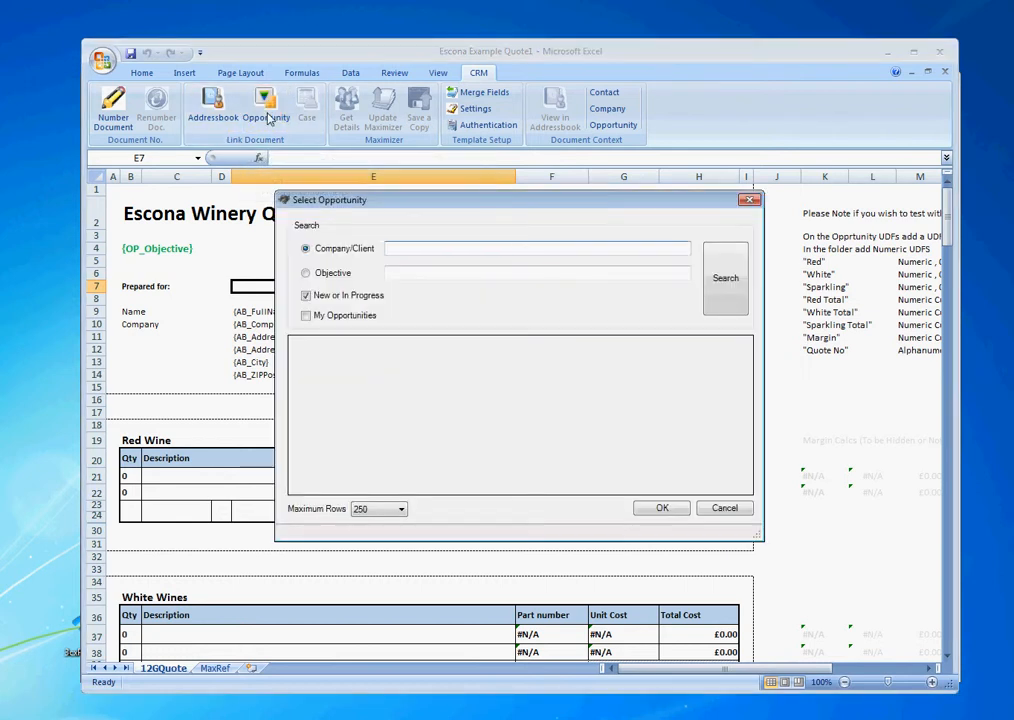
{"action": "left_click", "coordinate": [401, 247]}
{"action": "type", "text": "ans"}
{"action": "left_click", "coordinate": [725, 278]}
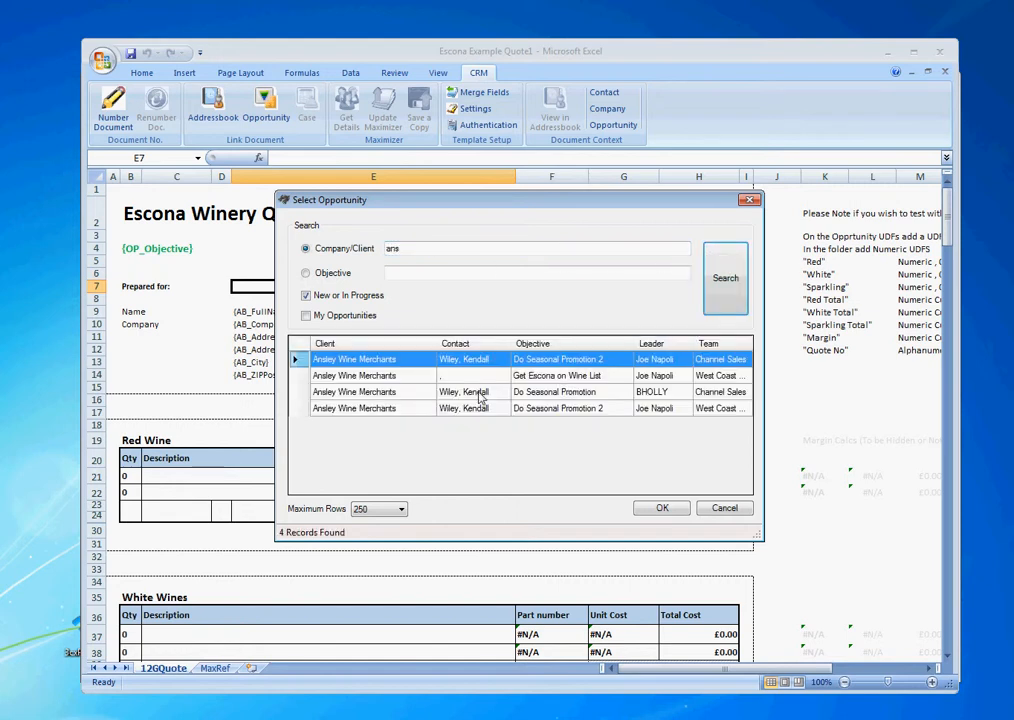
{"action": "left_click", "coordinate": [478, 392]}
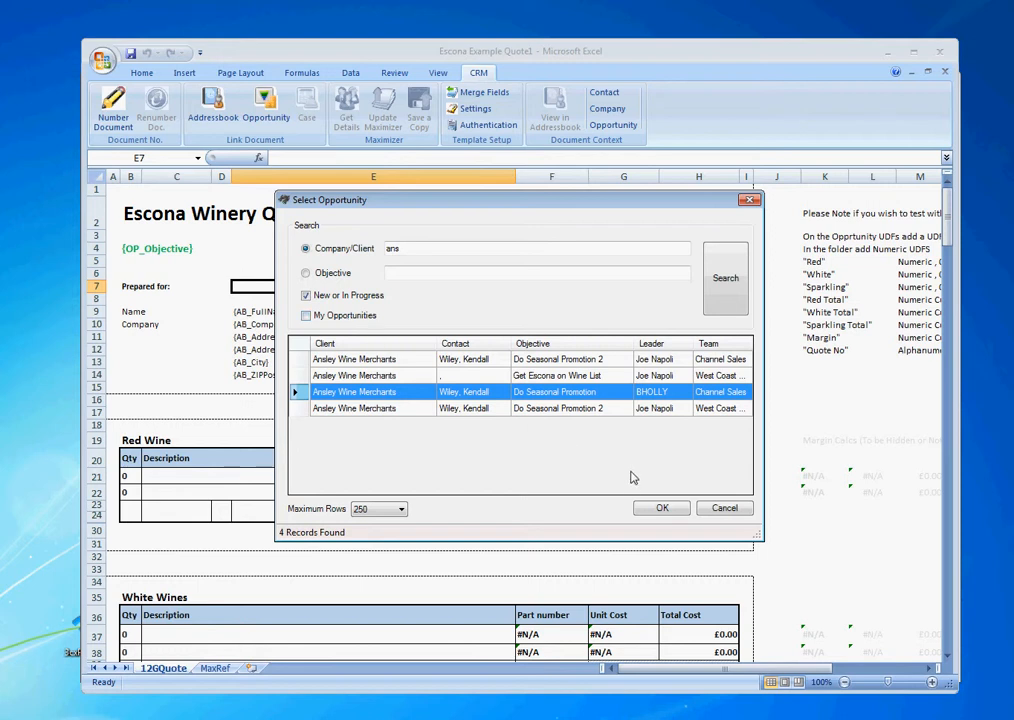
{"action": "left_click", "coordinate": [659, 512]}
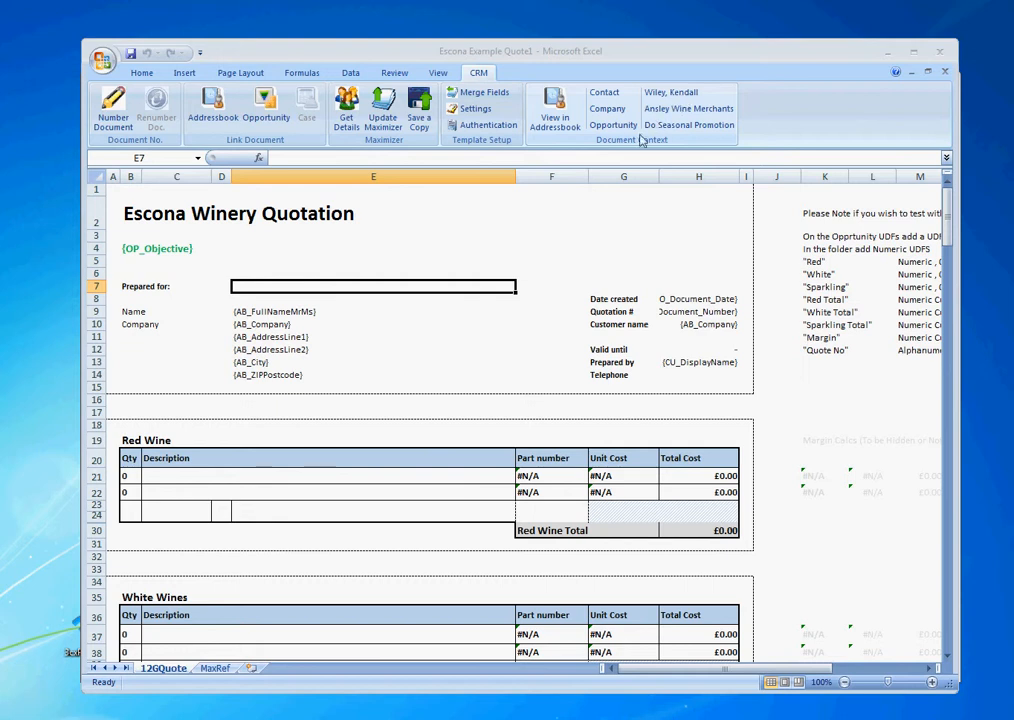
Merge the opportunity objective, contact name, address and 18 November 2014 date into the quote.
{"action": "left_click", "coordinate": [348, 111]}
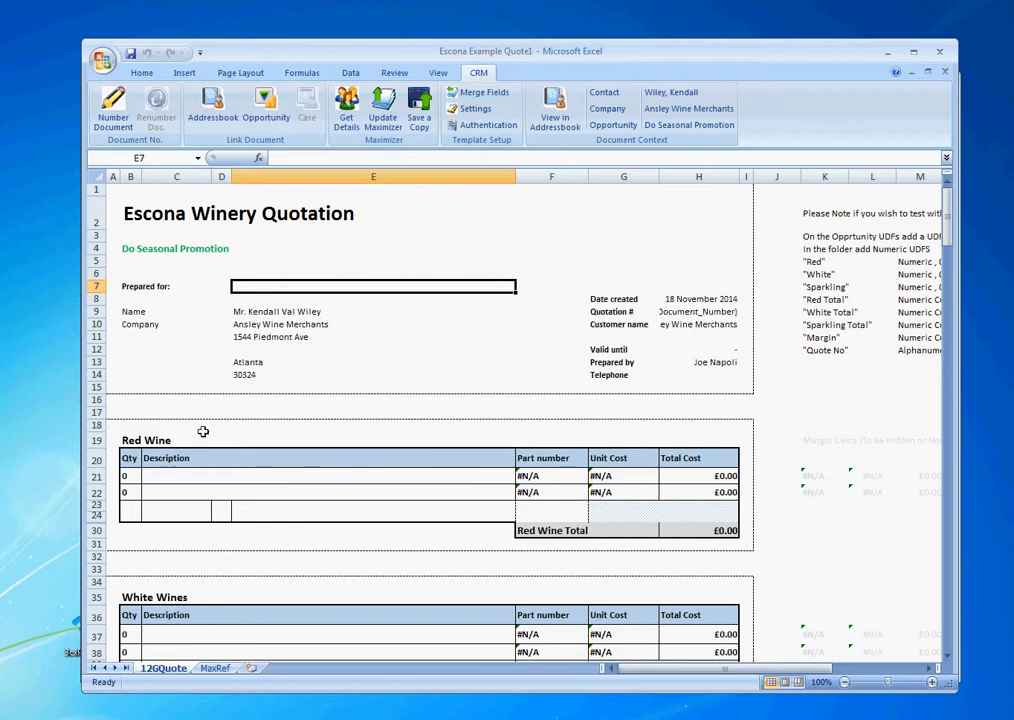
Enter 1 Castillo San Lorenzo Rioja Reserva case in row 21 and 2 Isla Negra Seashore Cabernet Sauvignon in row 22.
{"action": "left_click", "coordinate": [127, 476]}
{"action": "type", "text": "1"}
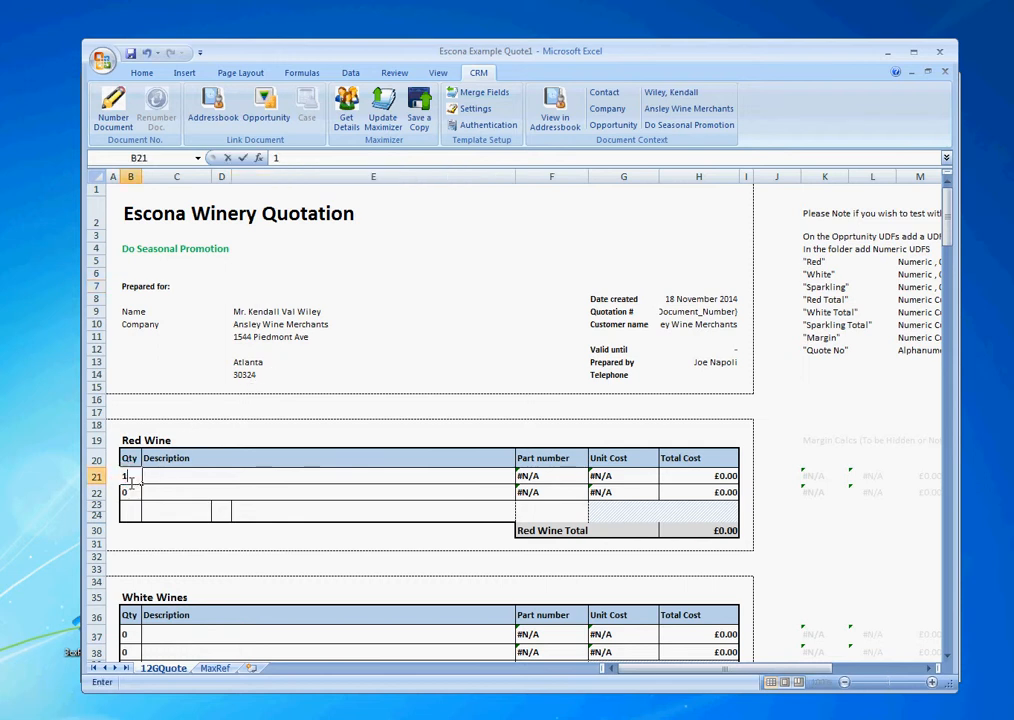
{"action": "key", "text": "Return"}
{"action": "left_click", "coordinate": [300, 476]}
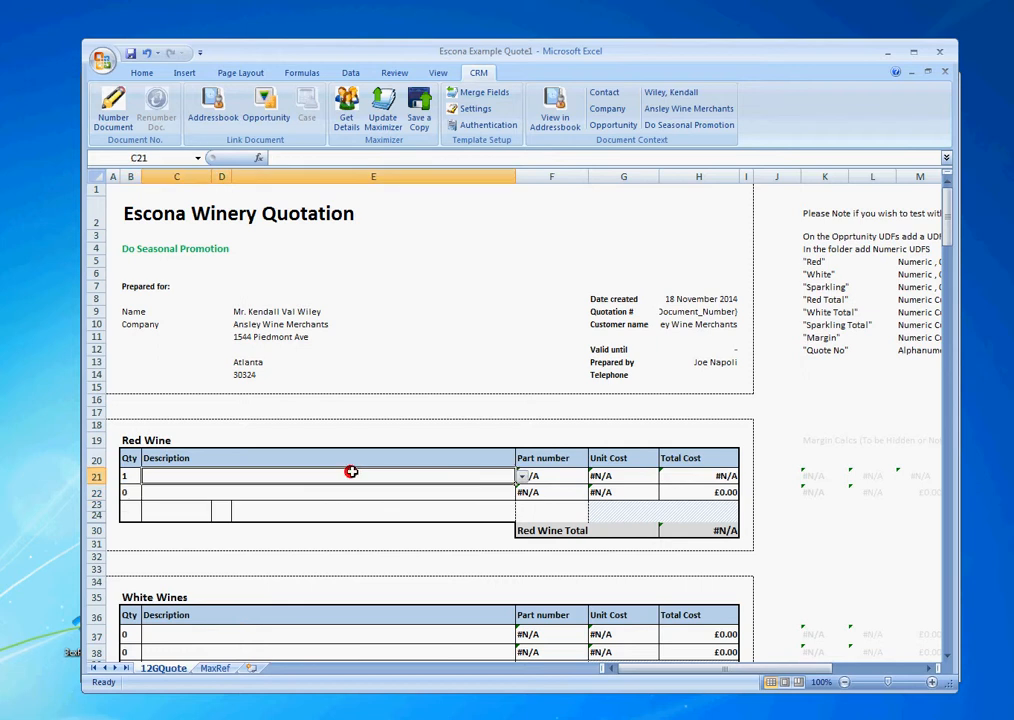
{"action": "left_click", "coordinate": [522, 479]}
{"action": "left_click", "coordinate": [403, 489]}
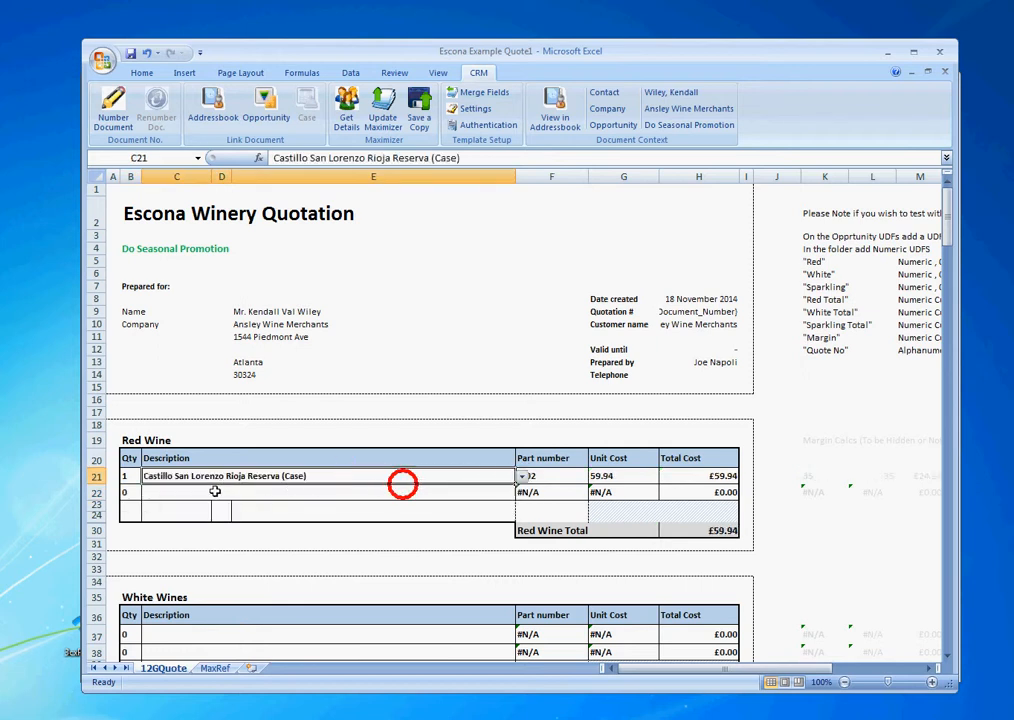
{"action": "left_click", "coordinate": [129, 494]}
{"action": "type", "text": "2"}
{"action": "left_click", "coordinate": [407, 492]}
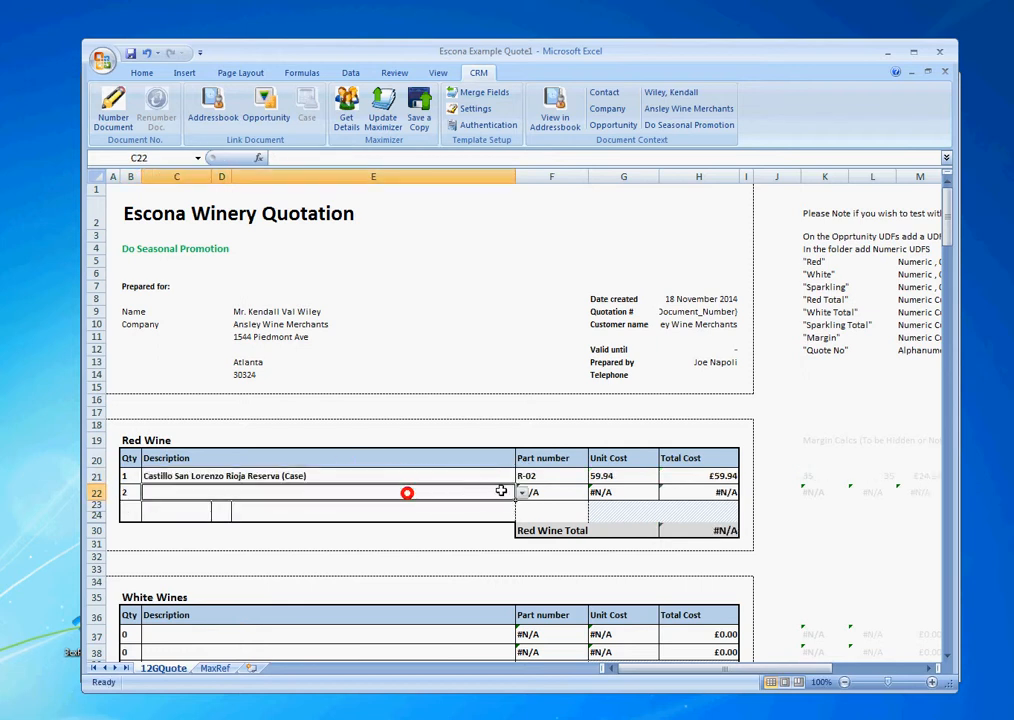
{"action": "left_click", "coordinate": [525, 492]}
{"action": "left_click", "coordinate": [512, 490]}
{"action": "left_click", "coordinate": [522, 492]}
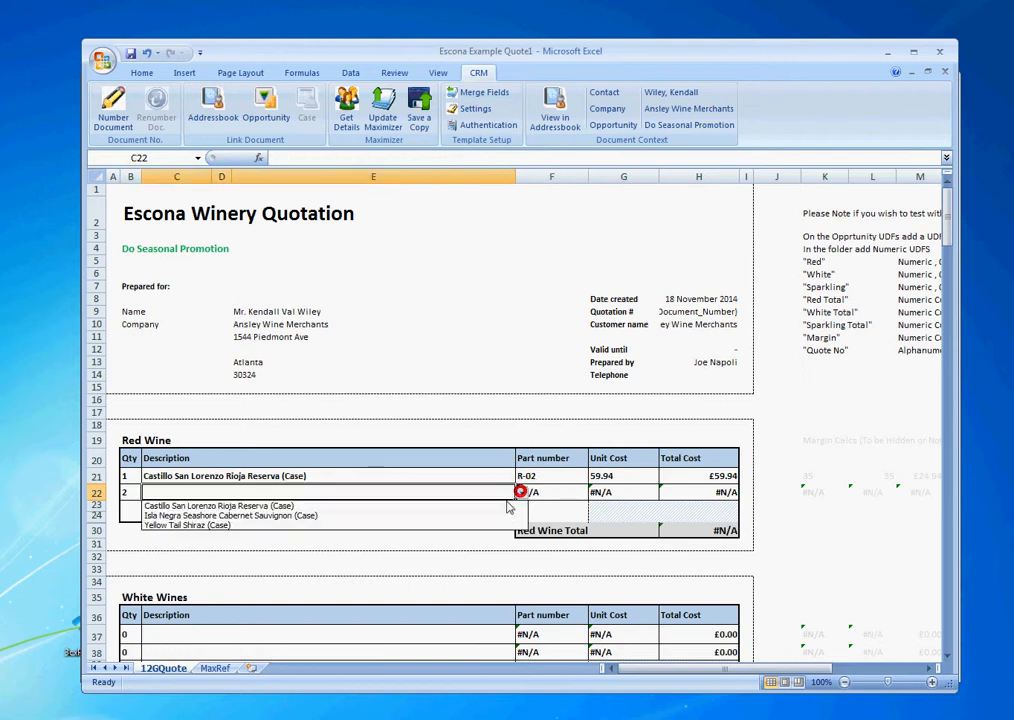
{"action": "left_click", "coordinate": [456, 511]}
Add 1 case of Dino Pinot Grigio in white wine row 37.
{"action": "scroll", "coordinate": [337, 575], "scroll_direction": "down", "scroll_amount": 3}
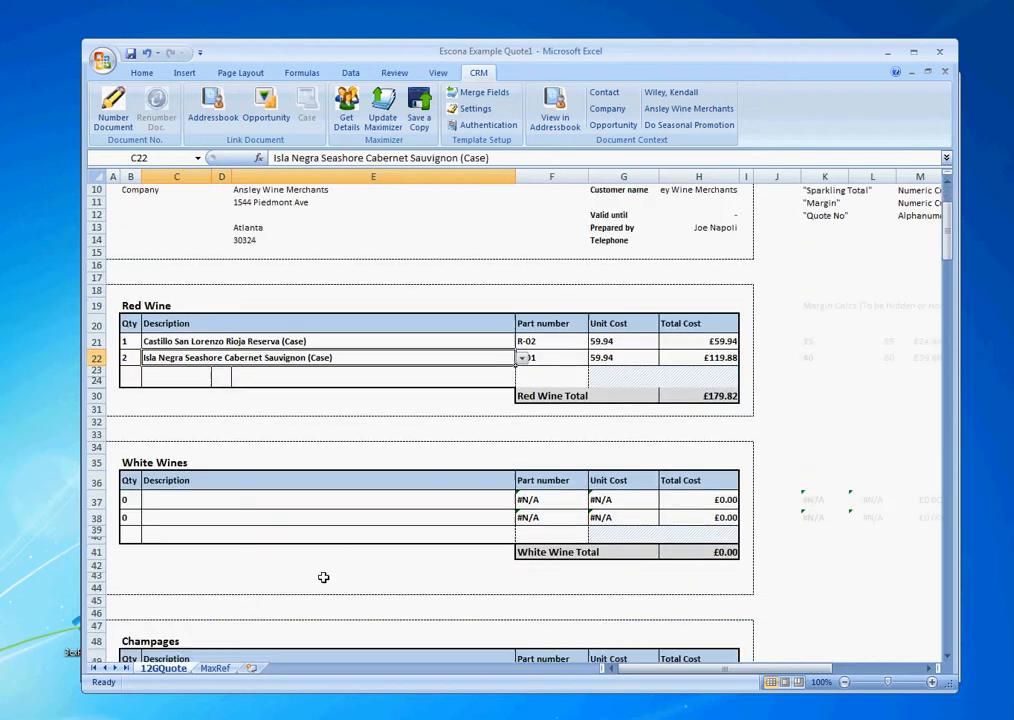
{"action": "left_click", "coordinate": [138, 501]}
{"action": "type", "text": "1"}
{"action": "left_click", "coordinate": [260, 499]}
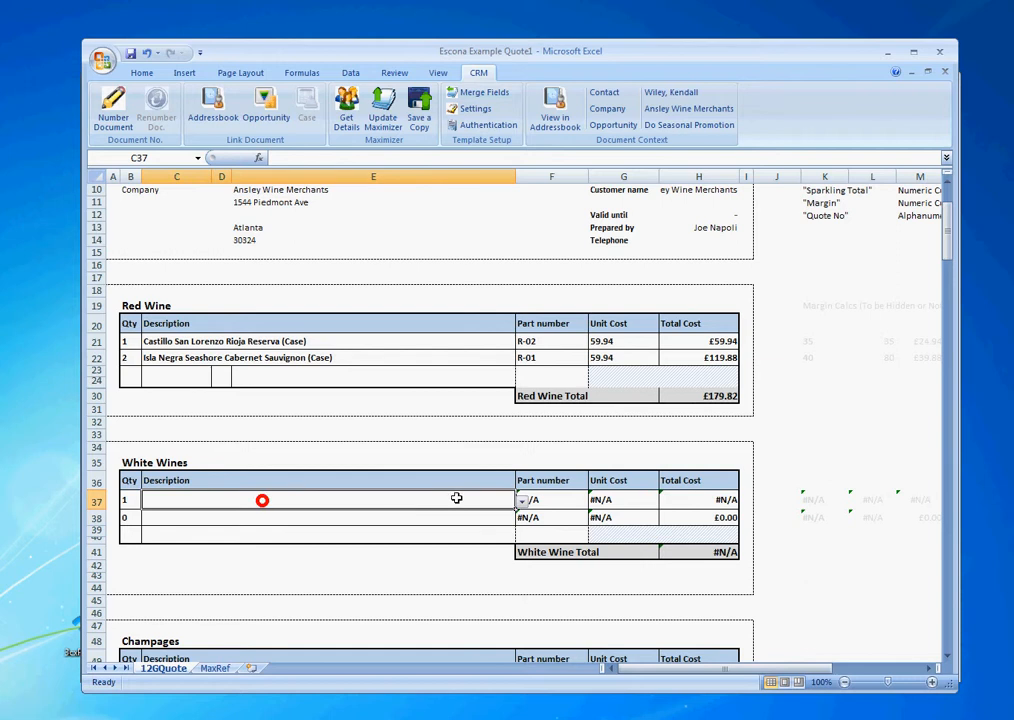
{"action": "left_click", "coordinate": [520, 501]}
{"action": "left_click", "coordinate": [450, 515]}
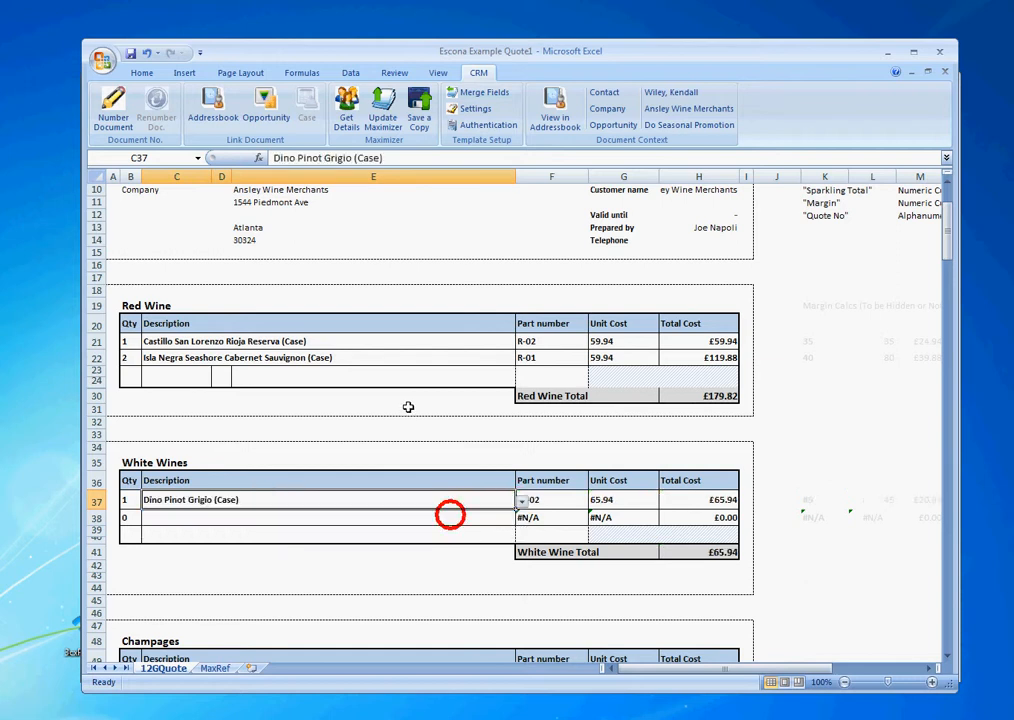
Check the Red Wine Total (£179.82) and White Wine Total (£65.94) SUM formulas.
{"action": "scroll", "coordinate": [389, 418], "scroll_direction": "down", "scroll_amount": 3}
{"action": "scroll", "coordinate": [510, 403], "scroll_direction": "up", "scroll_amount": 3}
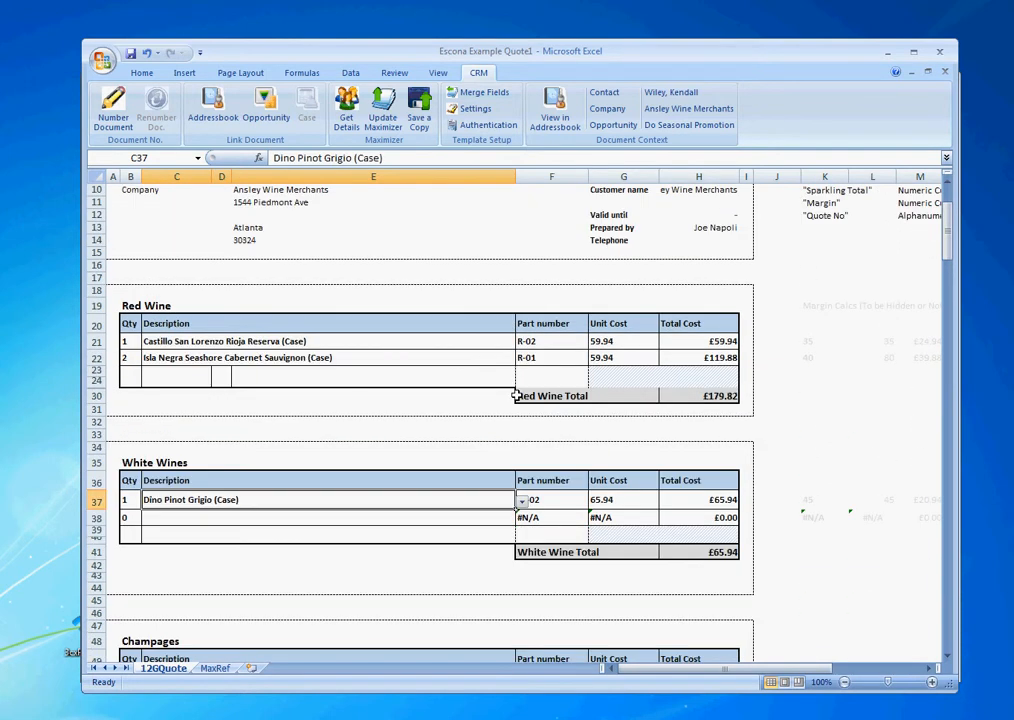
{"action": "left_click", "coordinate": [700, 396]}
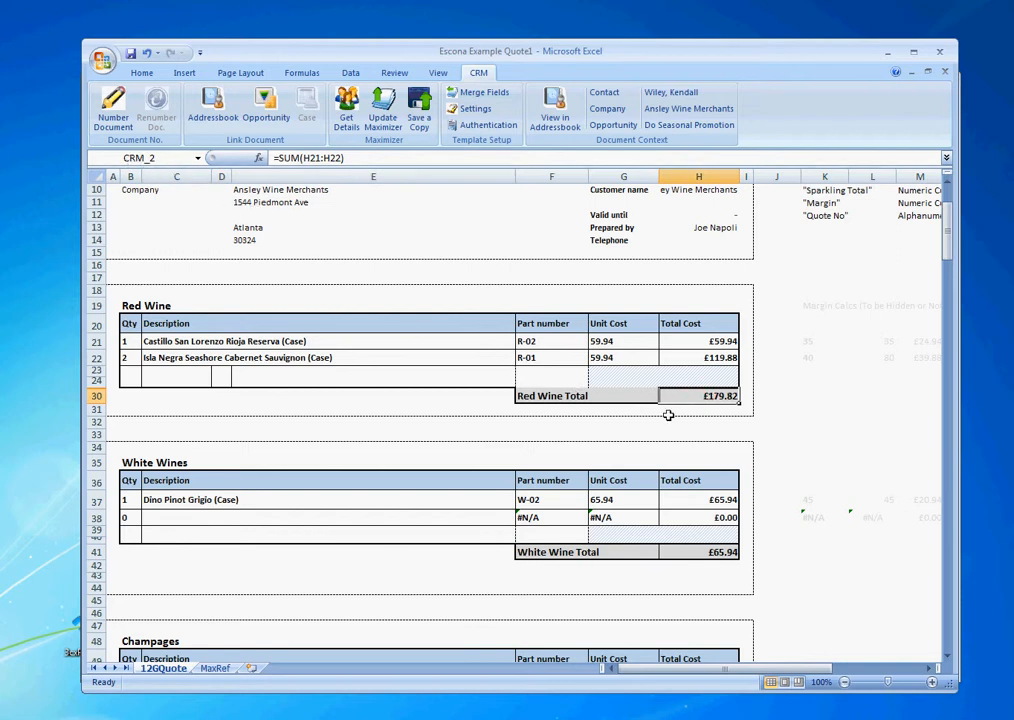
{"action": "left_click", "coordinate": [720, 552]}
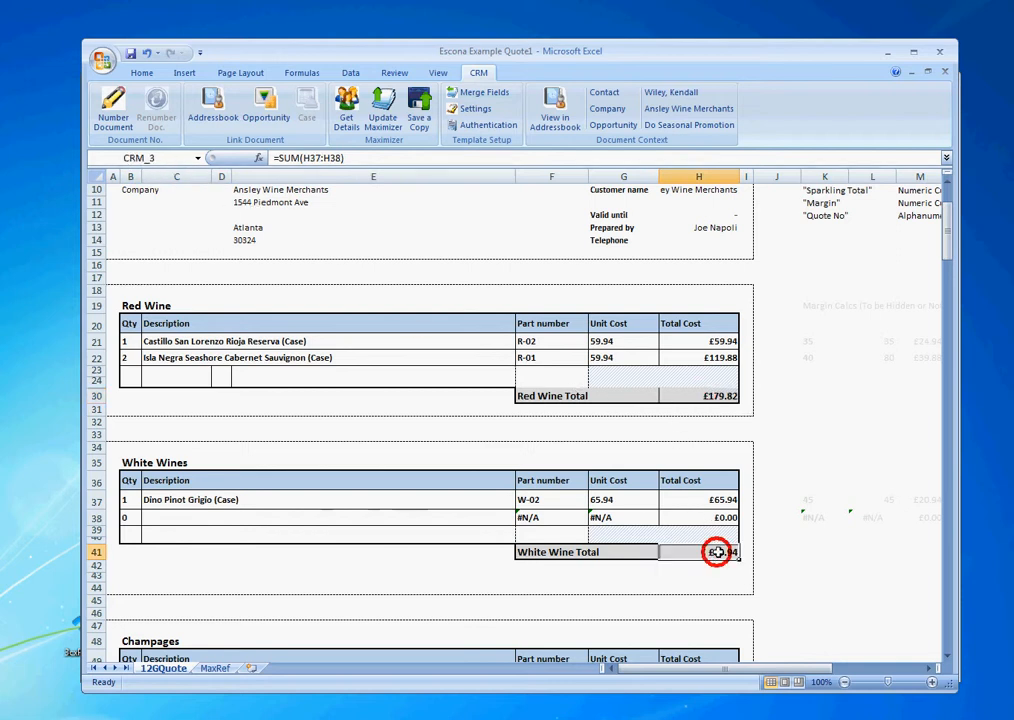
{"action": "scroll", "coordinate": [540, 528], "scroll_direction": "up", "scroll_amount": 3}
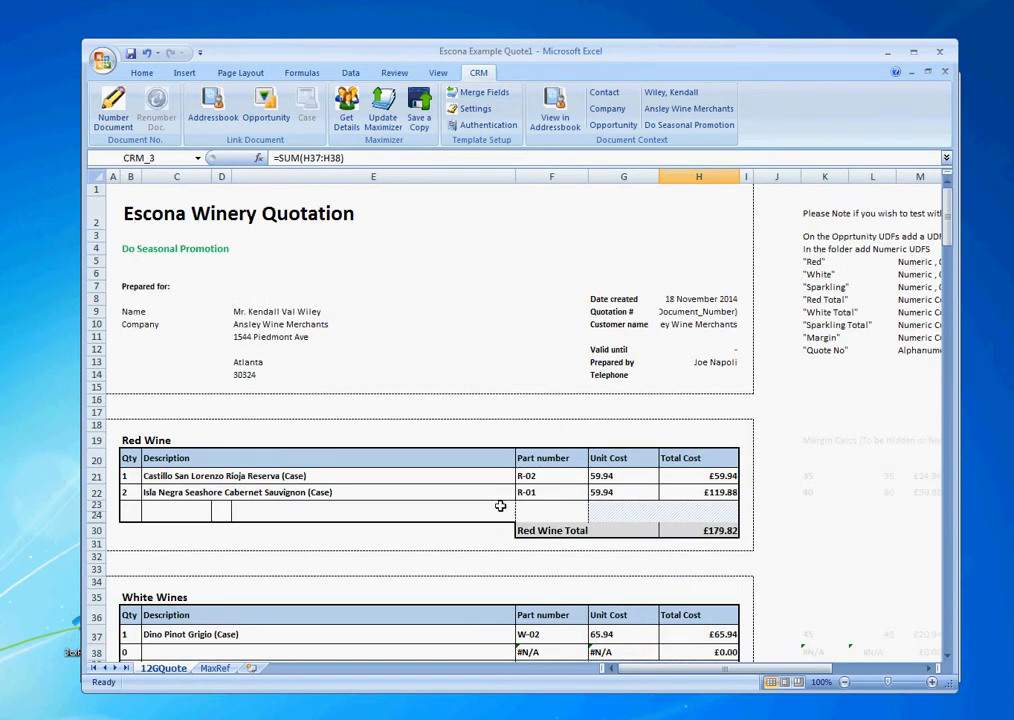
Push the quote figures to the Maximizer opportunity, cancelling the Save a Copy dialog.
{"action": "left_click", "coordinate": [413, 408]}
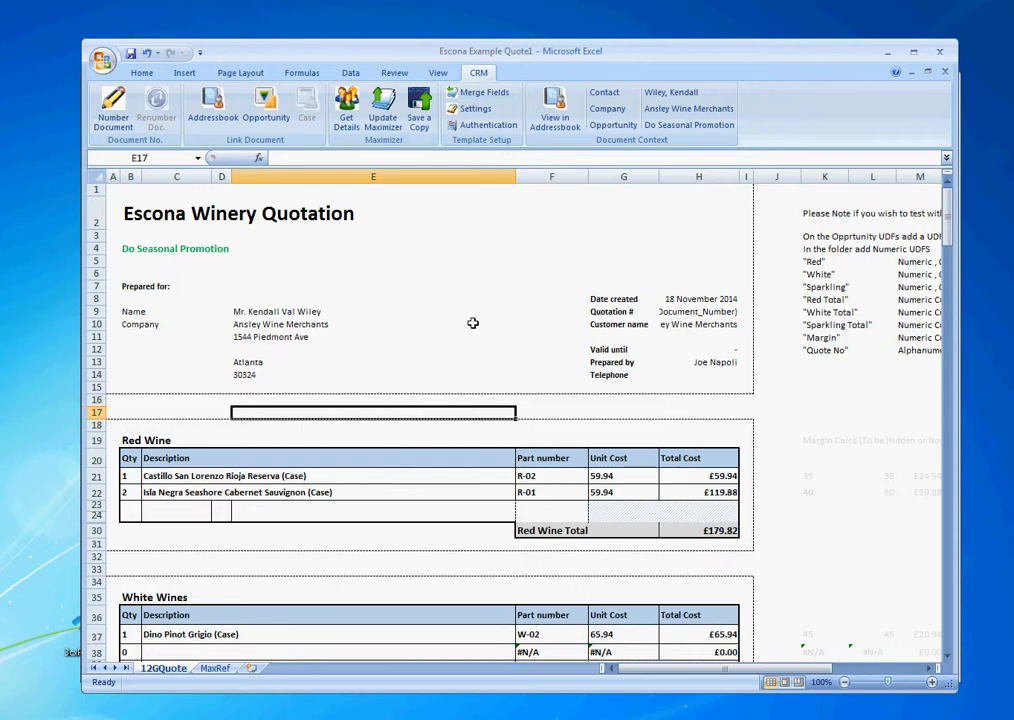
{"action": "left_click", "coordinate": [384, 110]}
{"action": "left_click", "coordinate": [417, 110]}
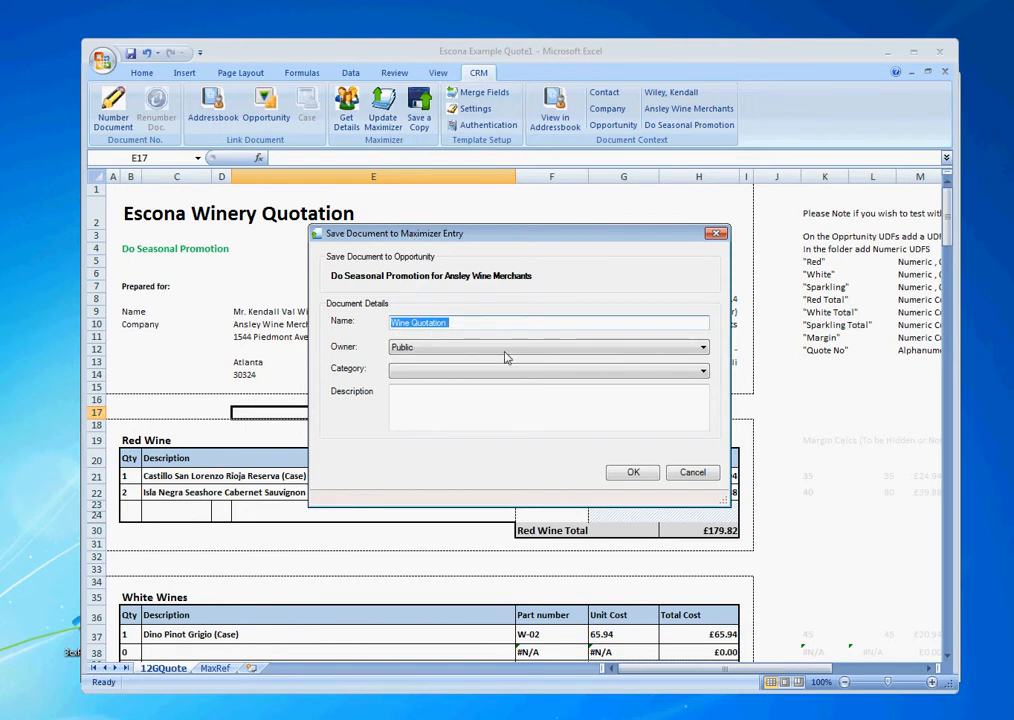
{"action": "left_click", "coordinate": [692, 472]}
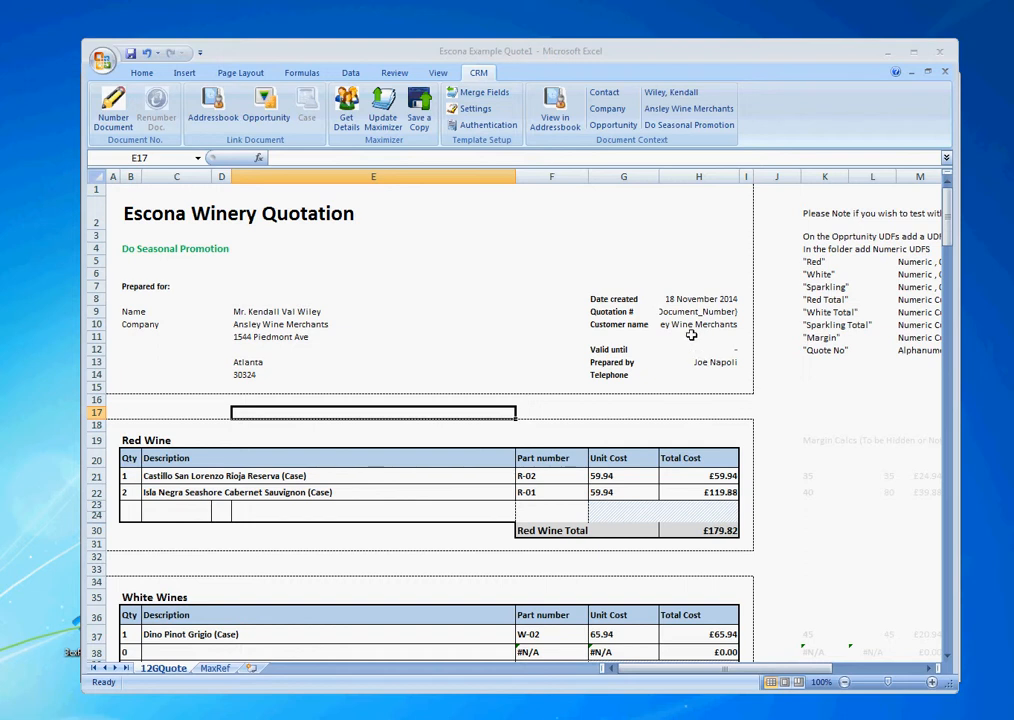
Number the quotation in cell H9 as WQ10077/0 with Number Document.
{"action": "left_click", "coordinate": [668, 313]}
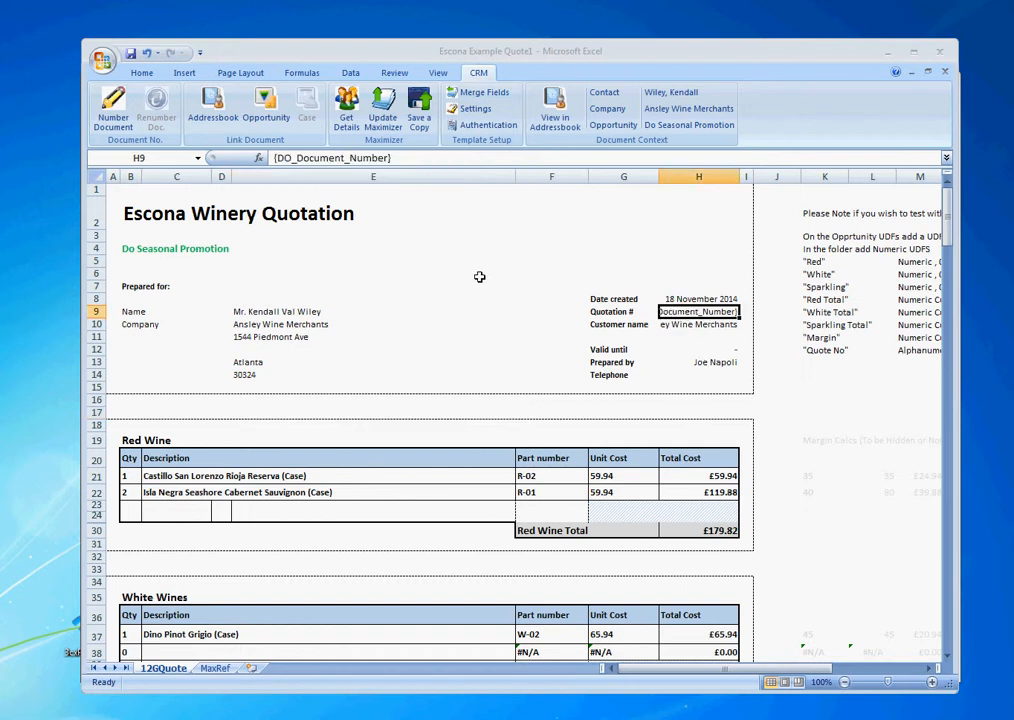
{"action": "left_click", "coordinate": [113, 103]}
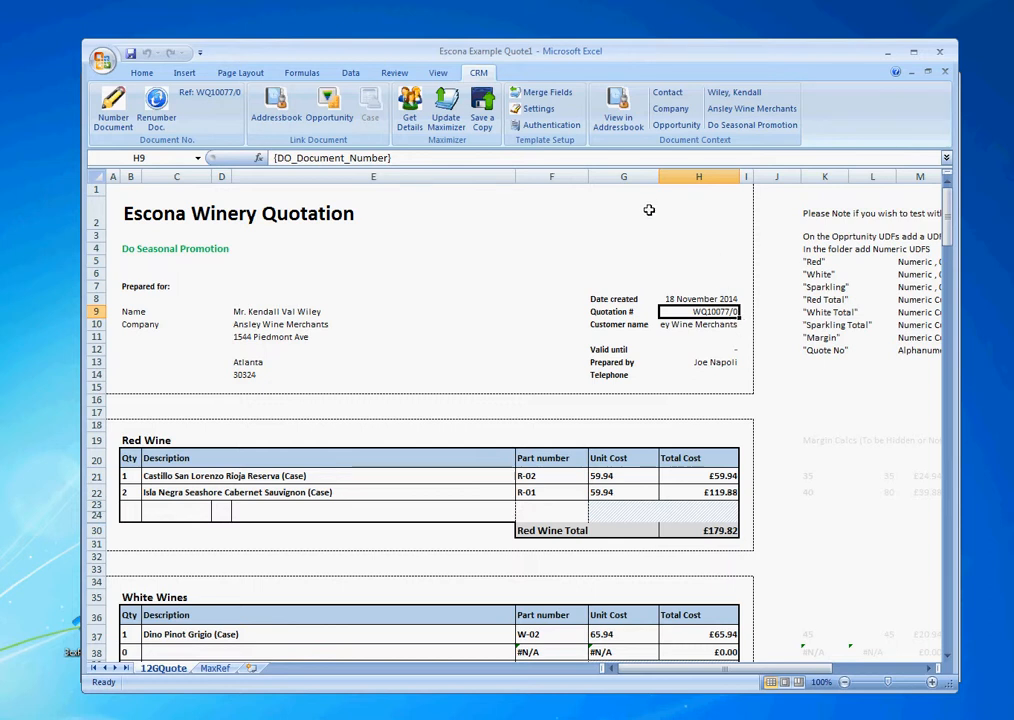
{"action": "left_click", "coordinate": [537, 108]}
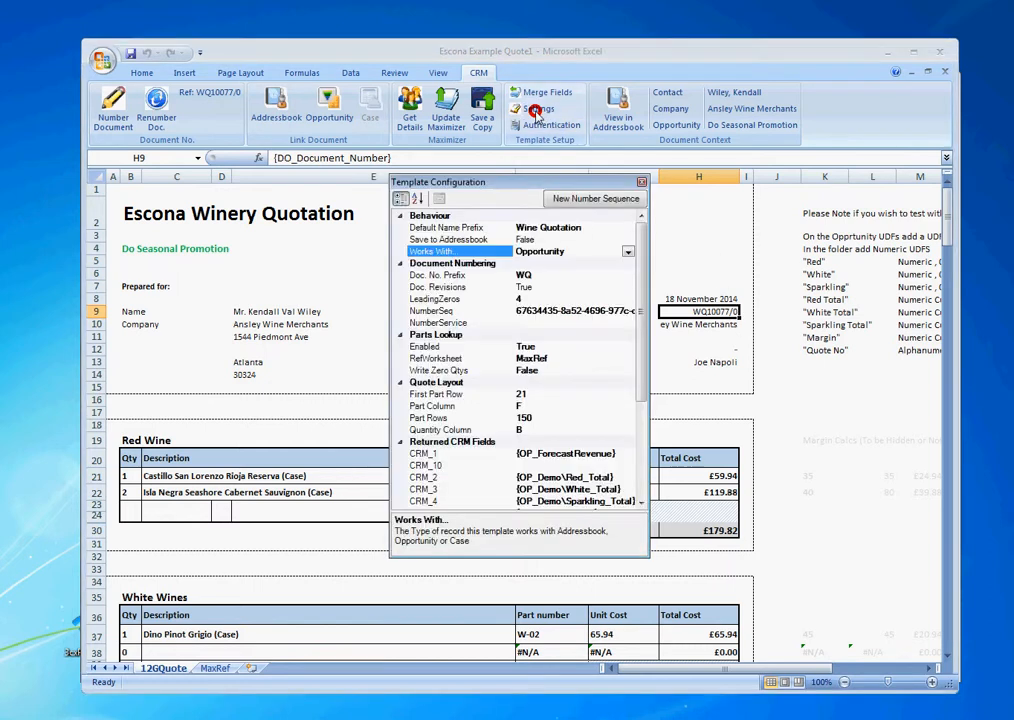
{"action": "left_click", "coordinate": [447, 288]}
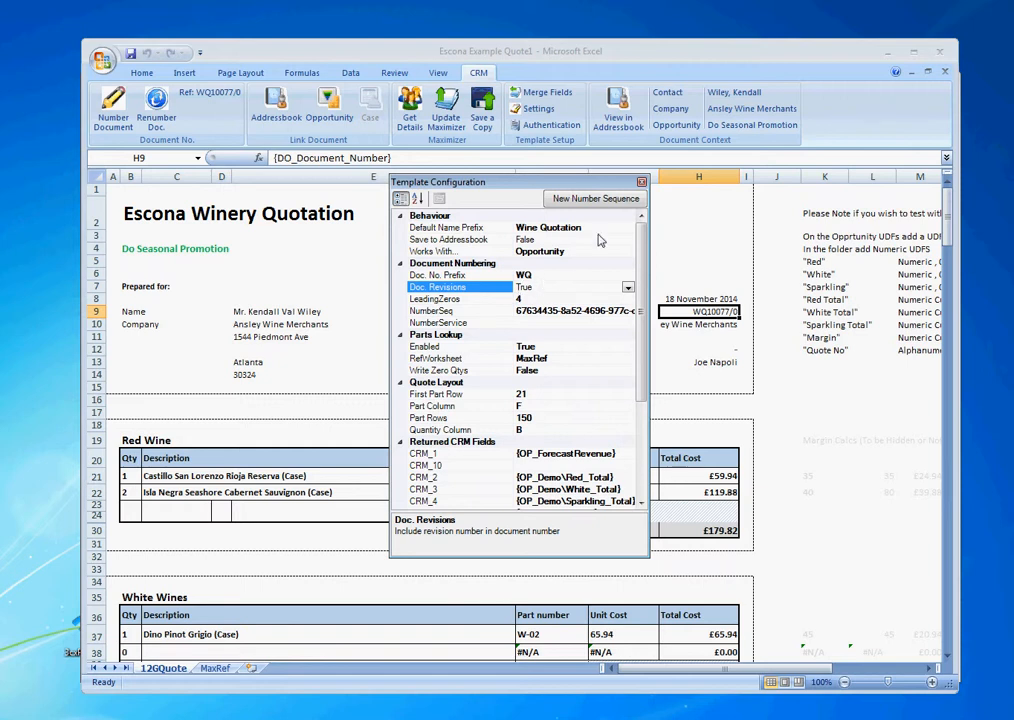
{"action": "left_click", "coordinate": [642, 183]}
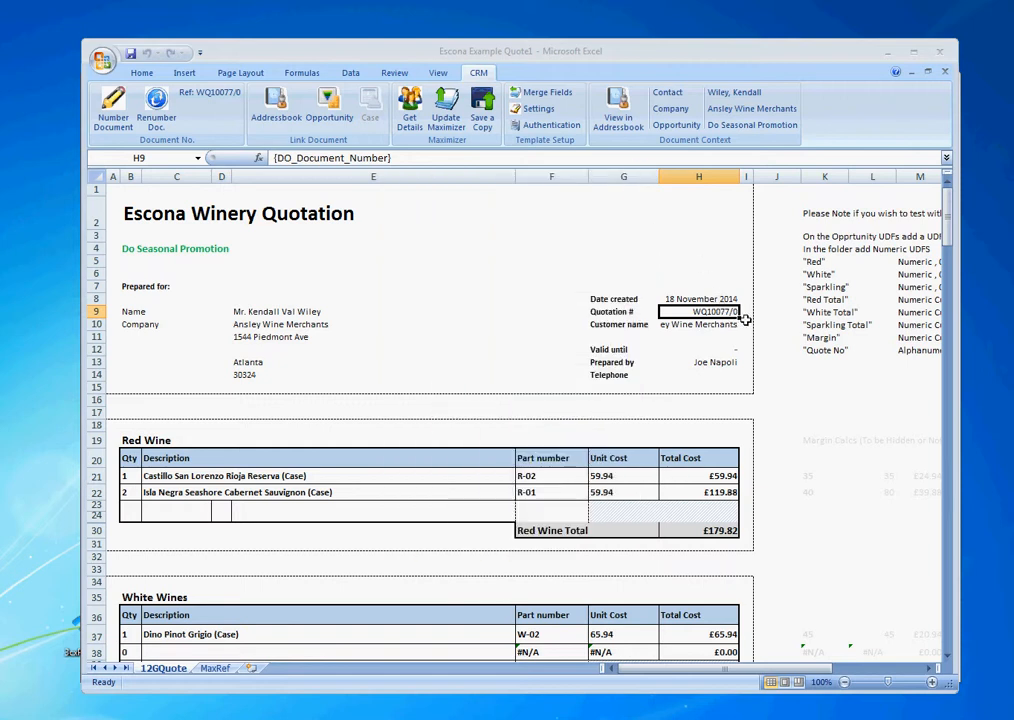
Renumber the quotation as a New Revision so it reads WQ10077/1.
{"action": "left_click", "coordinate": [163, 99]}
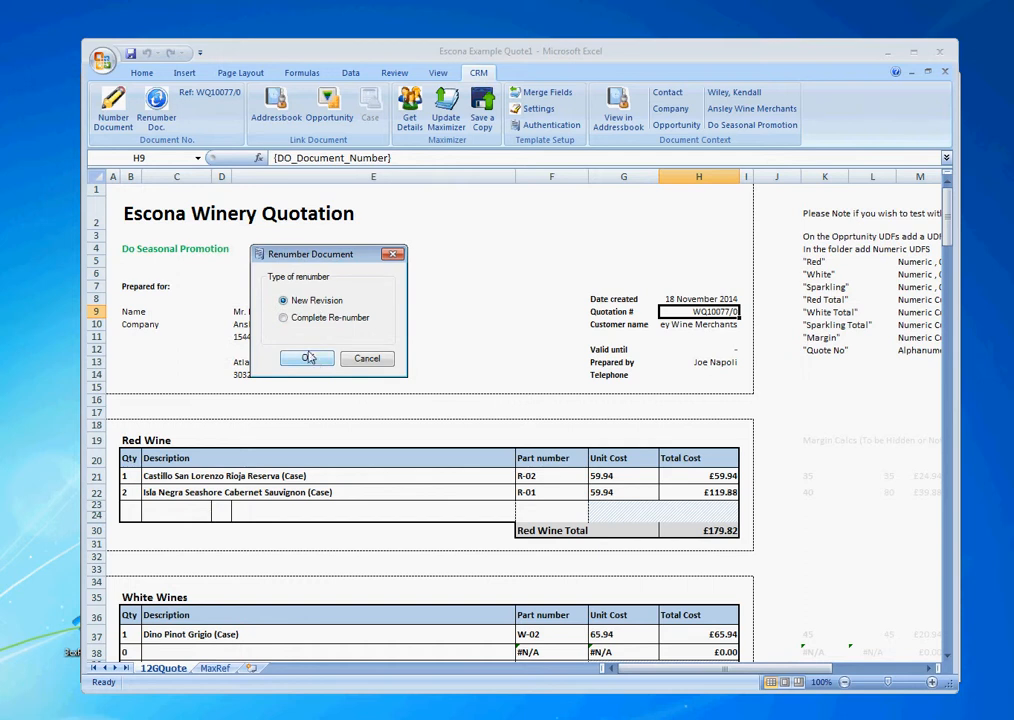
{"action": "left_click", "coordinate": [308, 358]}
{"action": "left_click", "coordinate": [594, 426]}
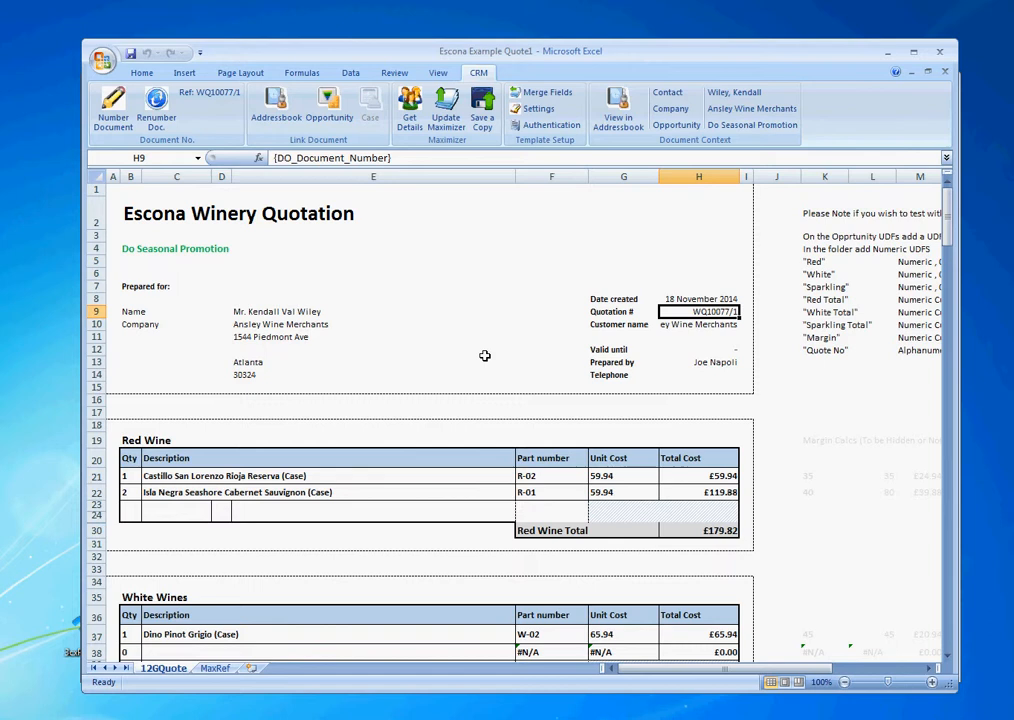
{"action": "left_click", "coordinate": [527, 336]}
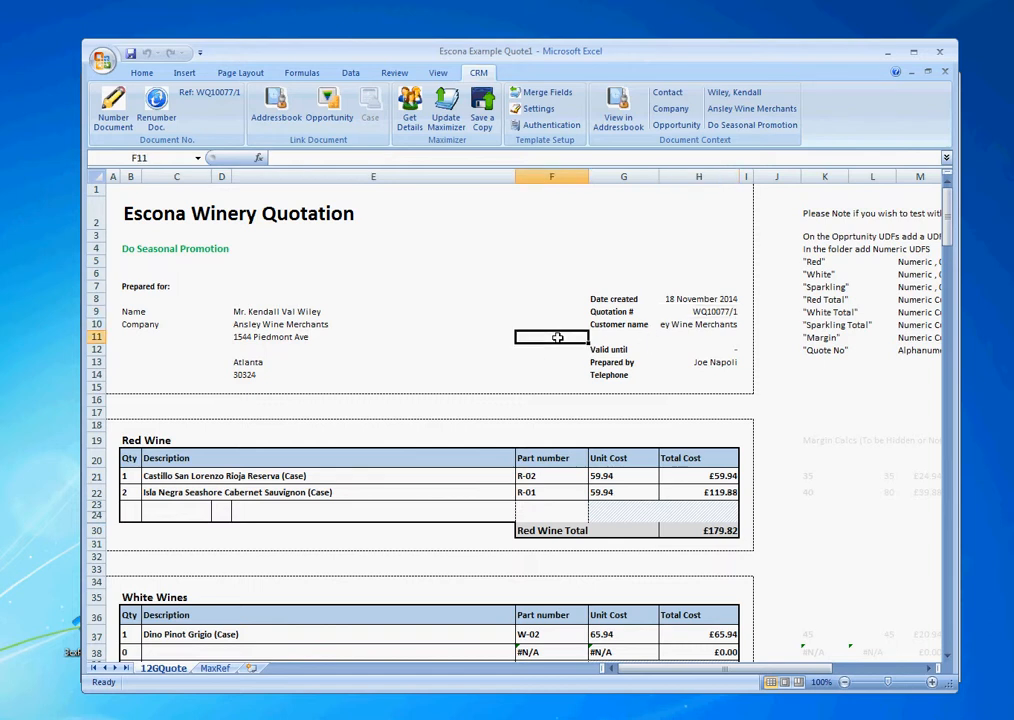
Update Maximizer and save 'Wine Quotation WQ10077/1' to the opportunity, owner Public, no category.
{"action": "left_click", "coordinate": [445, 115]}
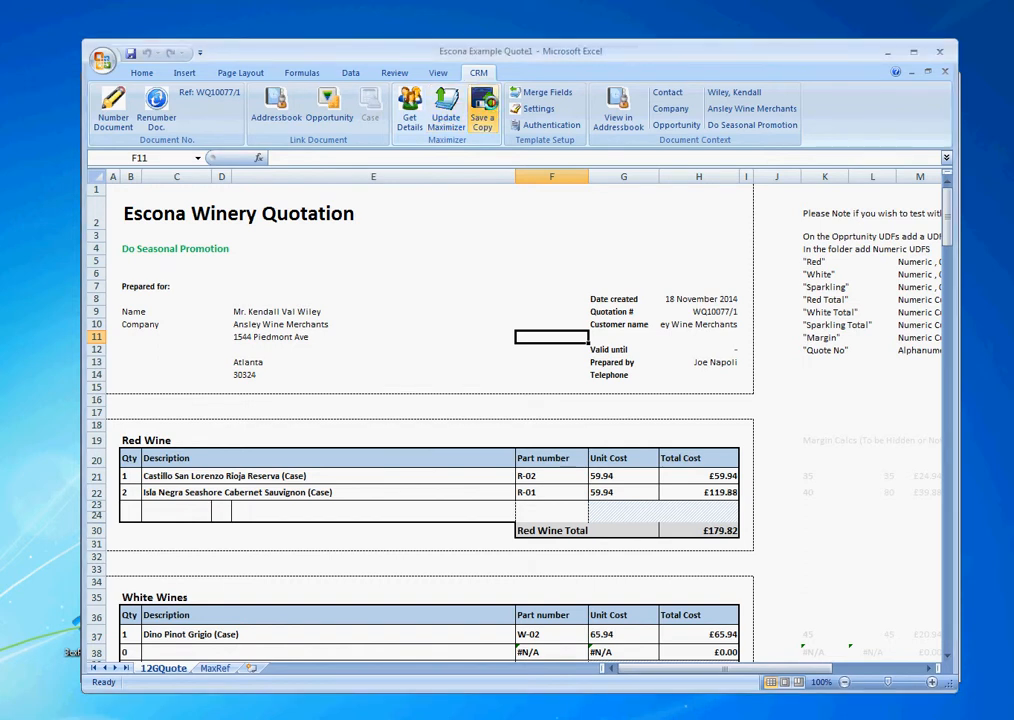
{"action": "left_click", "coordinate": [482, 108]}
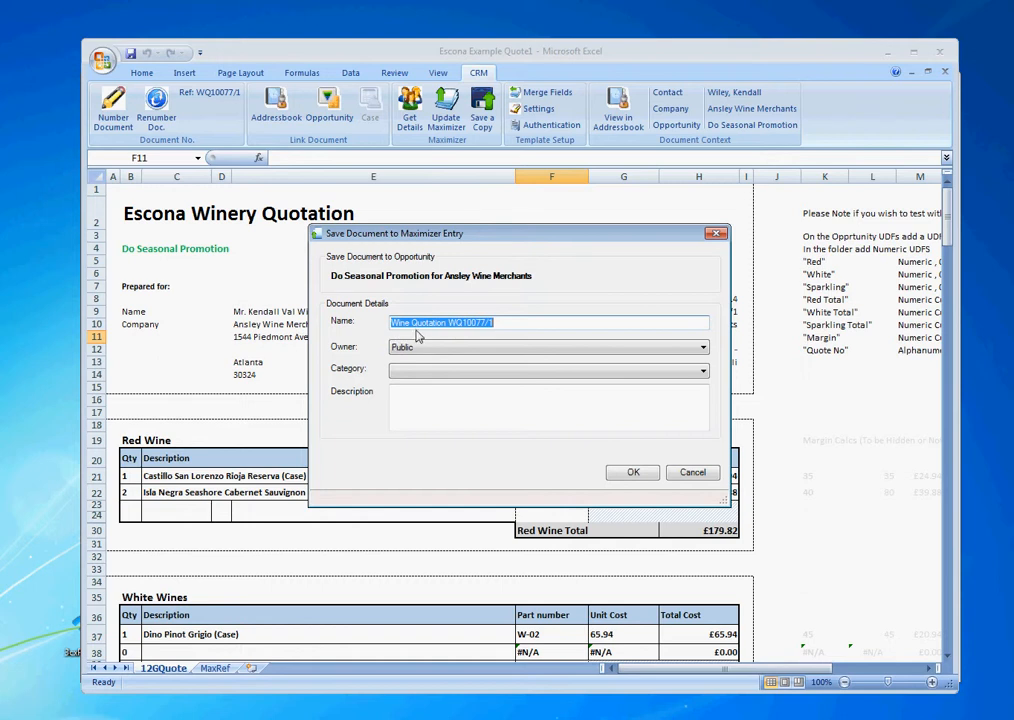
{"action": "left_click", "coordinate": [617, 349]}
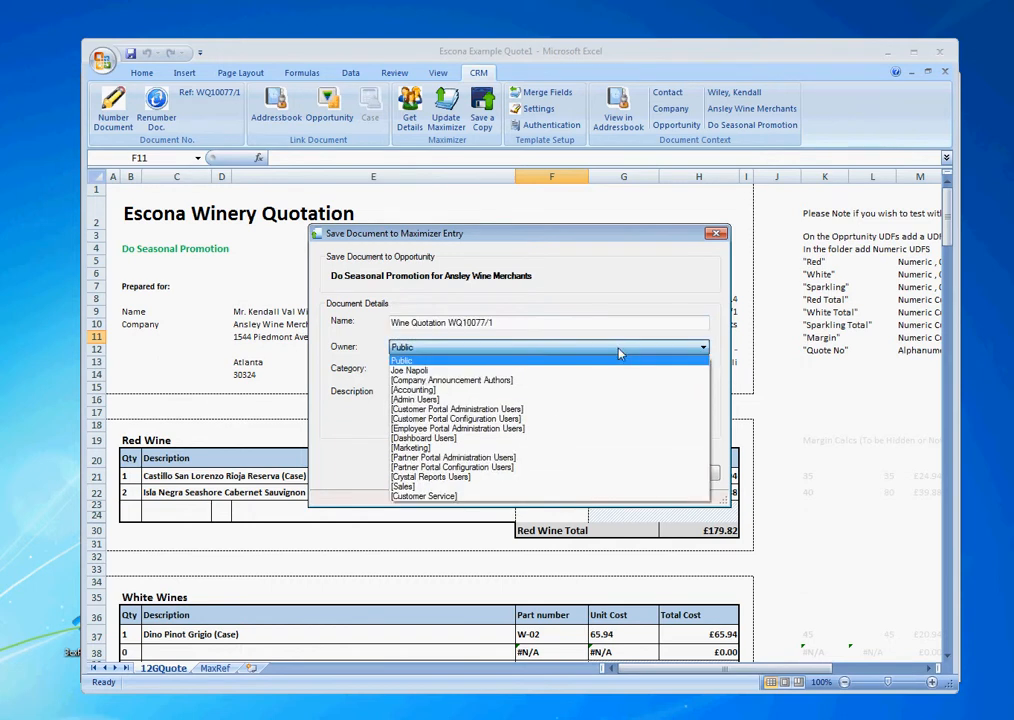
{"action": "left_click", "coordinate": [618, 347]}
{"action": "left_click", "coordinate": [607, 372]}
{"action": "left_click", "coordinate": [609, 376]}
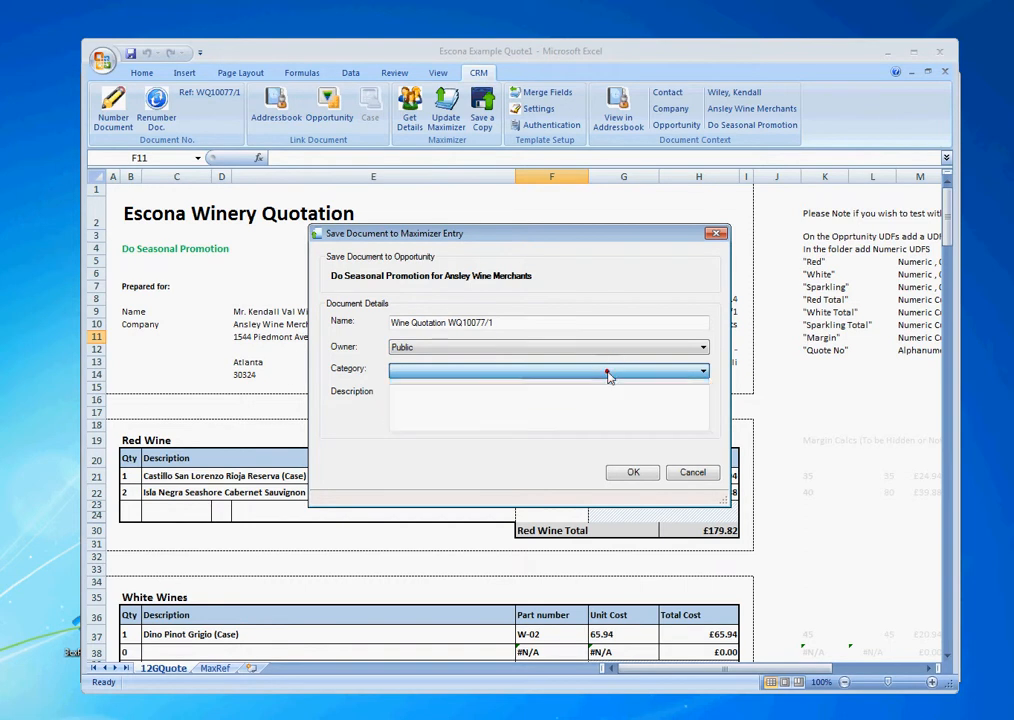
{"action": "left_click", "coordinate": [636, 472]}
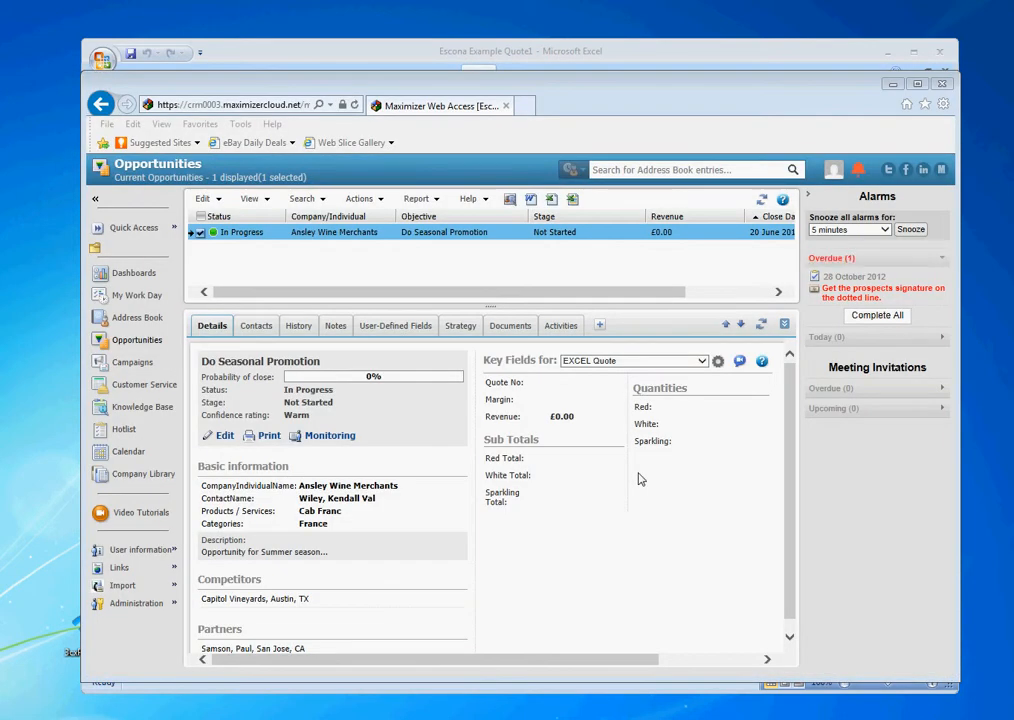
Refresh the Do Seasonal Promotion opportunity, check that its Documents list the WQ10077/1 quote, then return to Excel.
{"action": "left_click", "coordinate": [761, 326]}
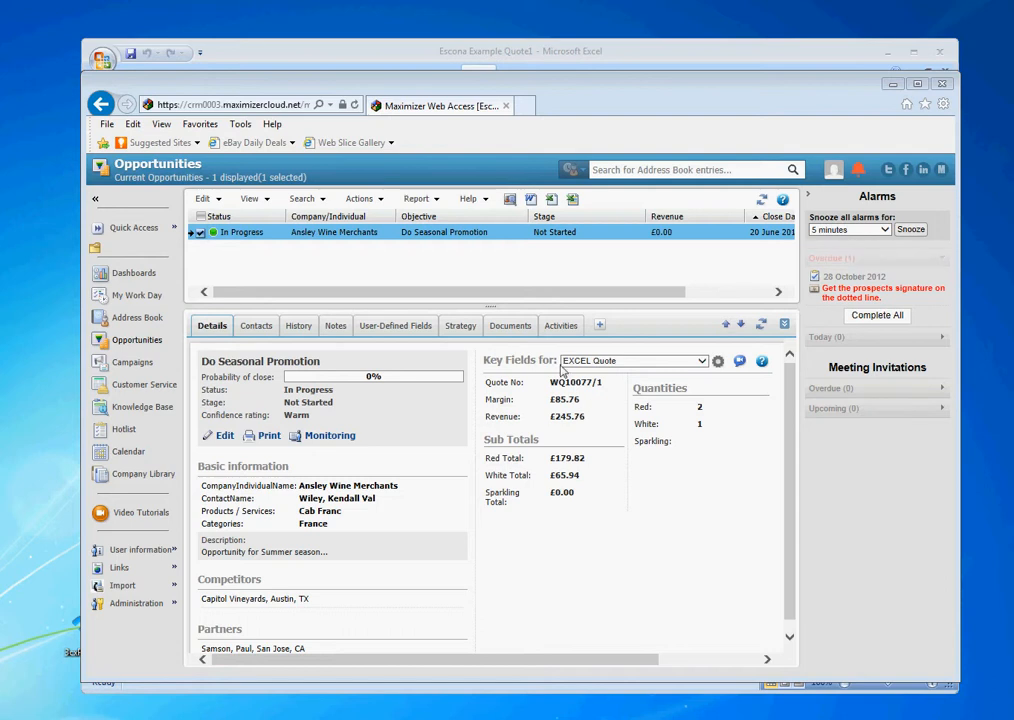
{"action": "left_click", "coordinate": [519, 330]}
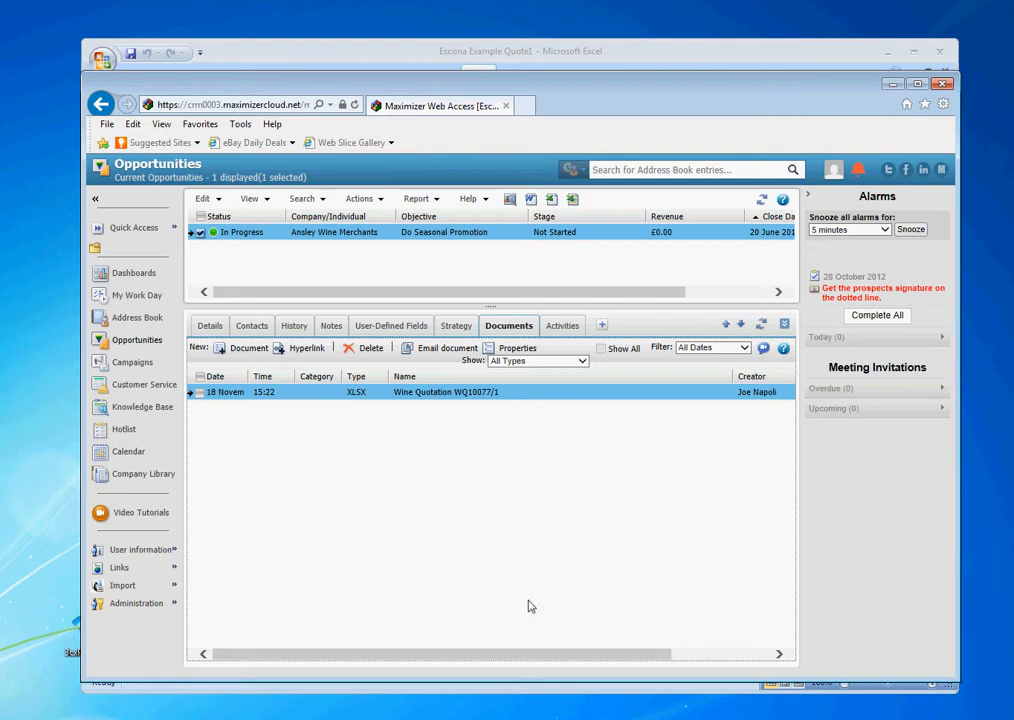
{"action": "left_click", "coordinate": [722, 54]}
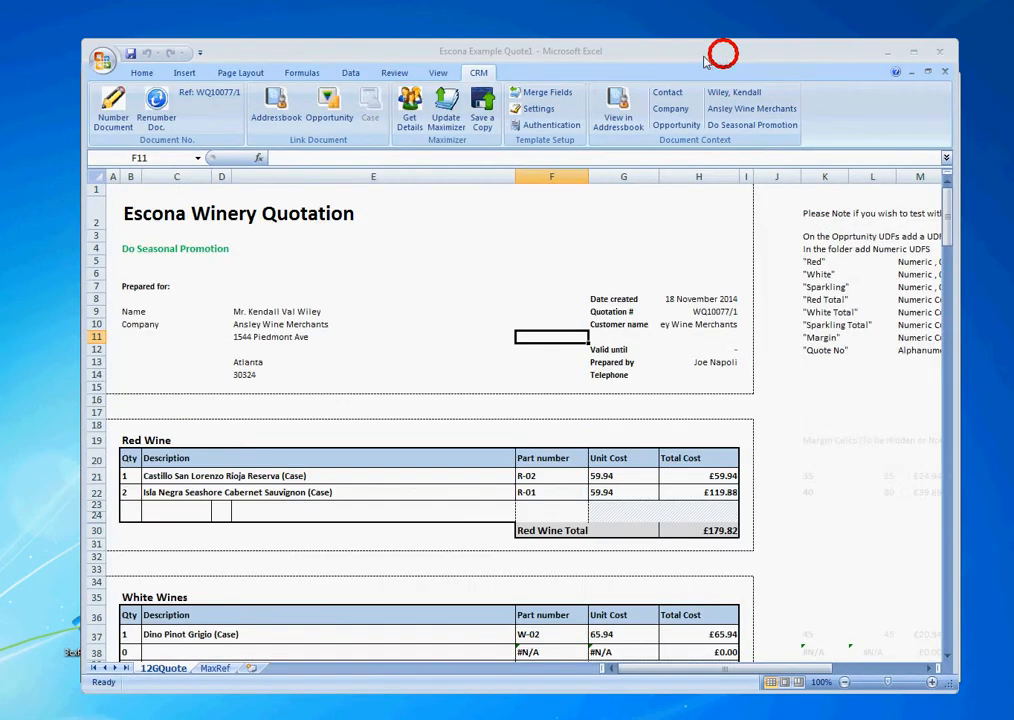
Close the Escona quote without saving, then enter 4 in cells E6, E8 and E11 of Book1.
{"action": "left_click", "coordinate": [943, 70]}
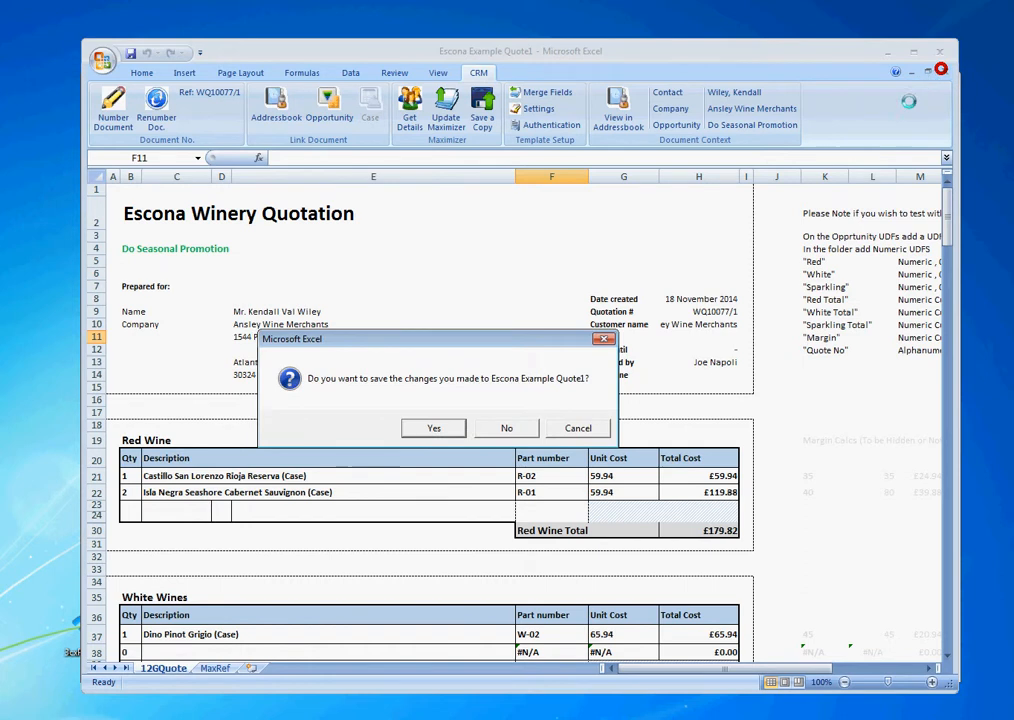
{"action": "left_click", "coordinate": [506, 427]}
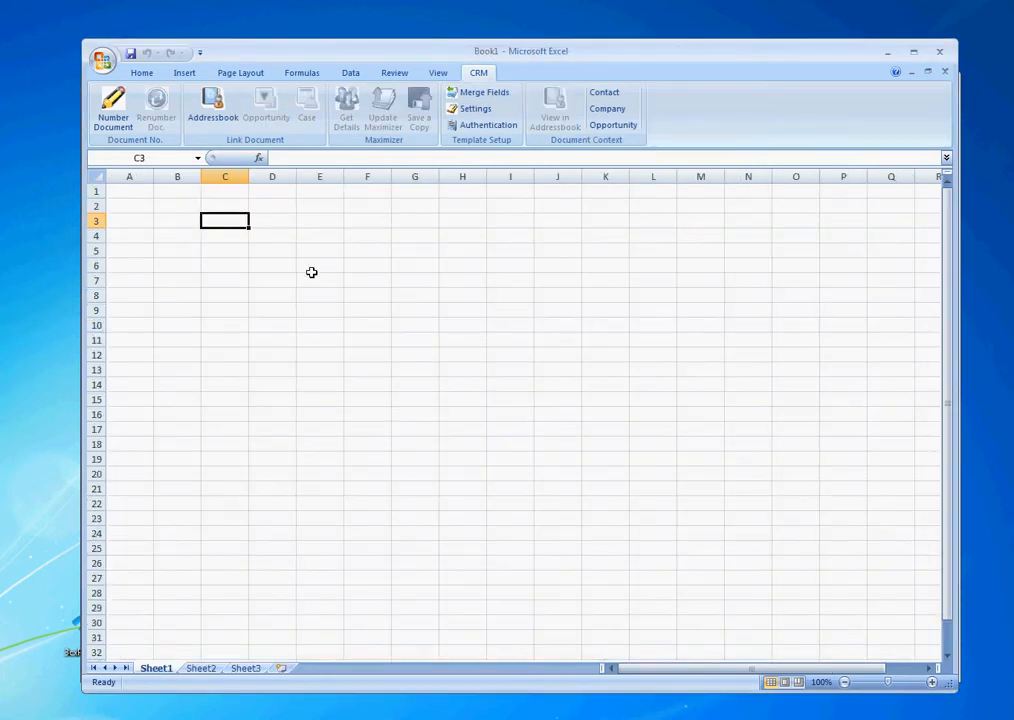
{"action": "left_click", "coordinate": [310, 269]}
{"action": "type", "text": "4"}
{"action": "key", "text": "Return"}
{"action": "key", "text": "Return"}
{"action": "type", "text": "4"}
{"action": "key", "text": "Return"}
{"action": "key", "text": "Return"}
{"action": "key", "text": "Return"}
{"action": "type", "text": "4"}
{"action": "key", "text": "Return"}
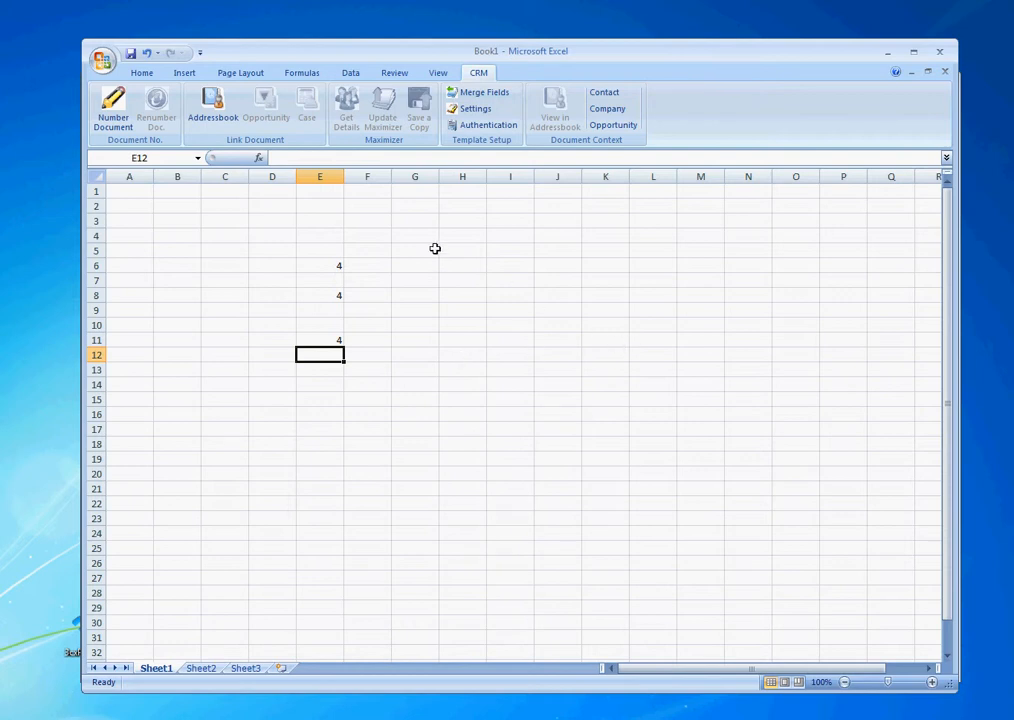
Link the workbook to the Ansley Wine Merchants contact through an Addressbook company search for 'ansl'.
{"action": "left_click", "coordinate": [213, 102]}
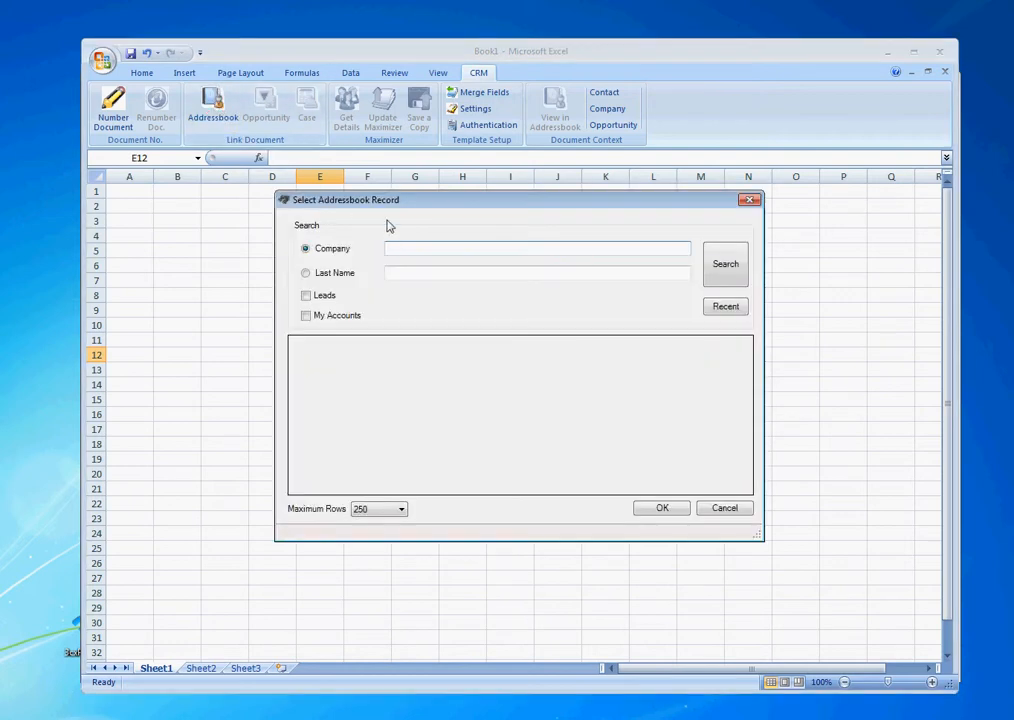
{"action": "left_click", "coordinate": [410, 245]}
{"action": "type", "text": "ansl"}
{"action": "left_click", "coordinate": [721, 270]}
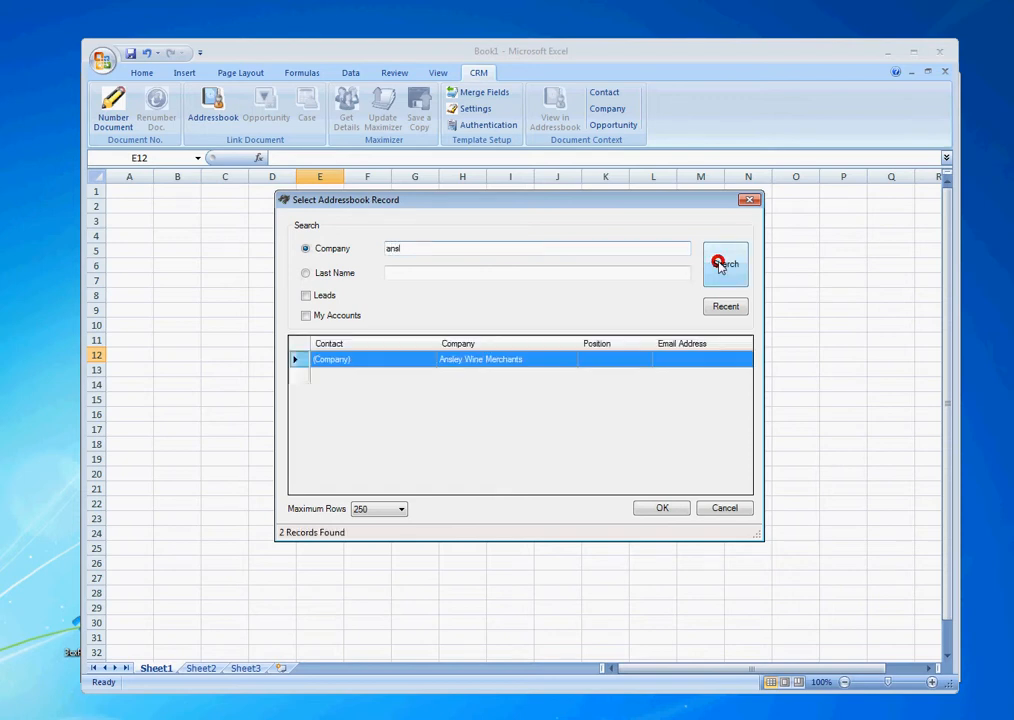
{"action": "left_click", "coordinate": [401, 376]}
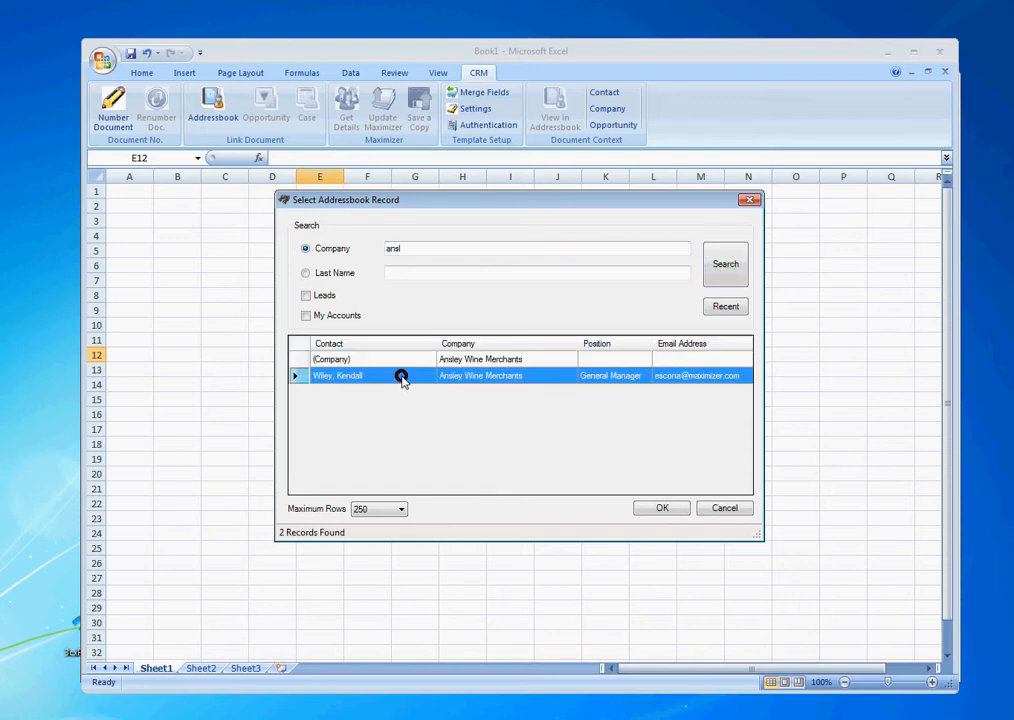
{"action": "left_click", "coordinate": [652, 506]}
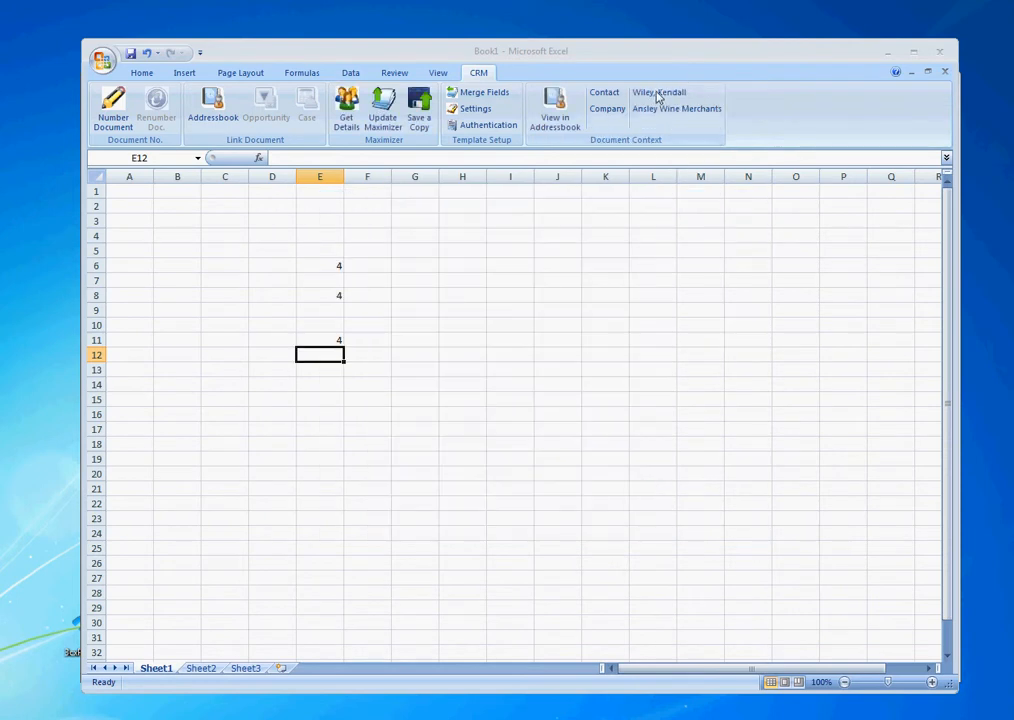
Save a copy of Book1 to Maximizer as 'demo doc', then close the workbook.
{"action": "left_click", "coordinate": [419, 105]}
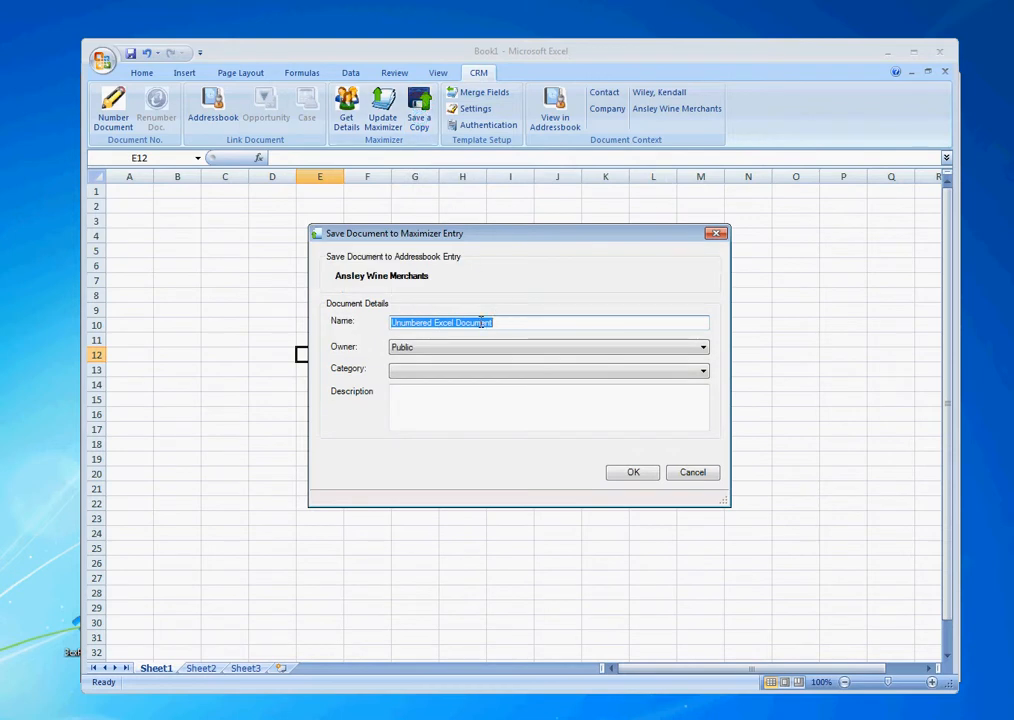
{"action": "type", "text": "demo"}
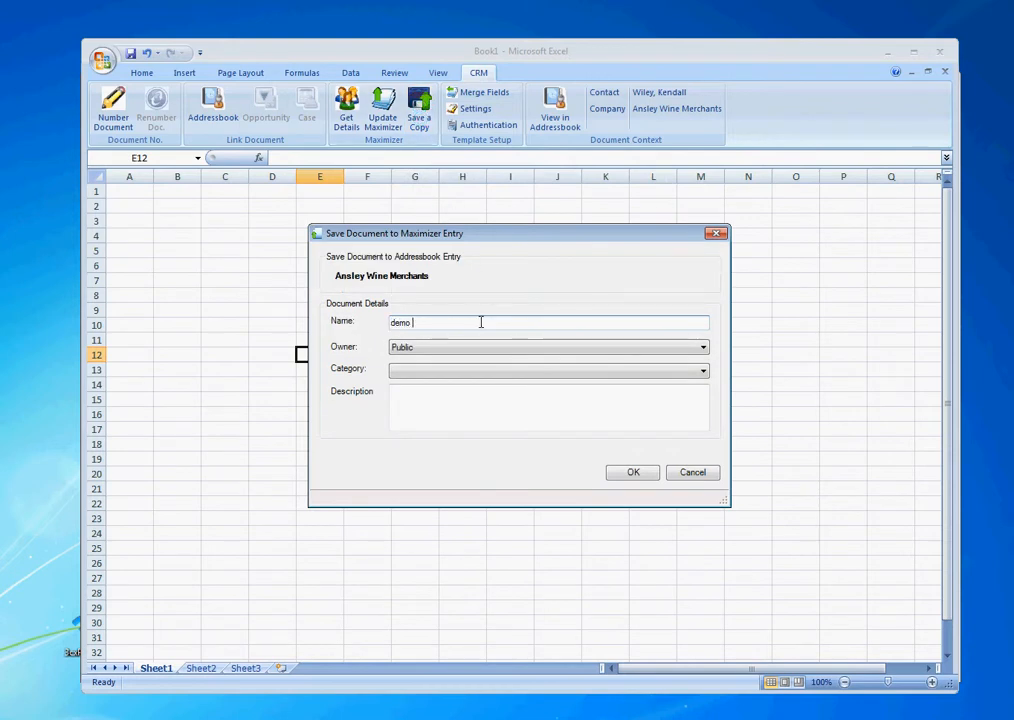
{"action": "type", "text": " doc"}
{"action": "left_click", "coordinate": [633, 472]}
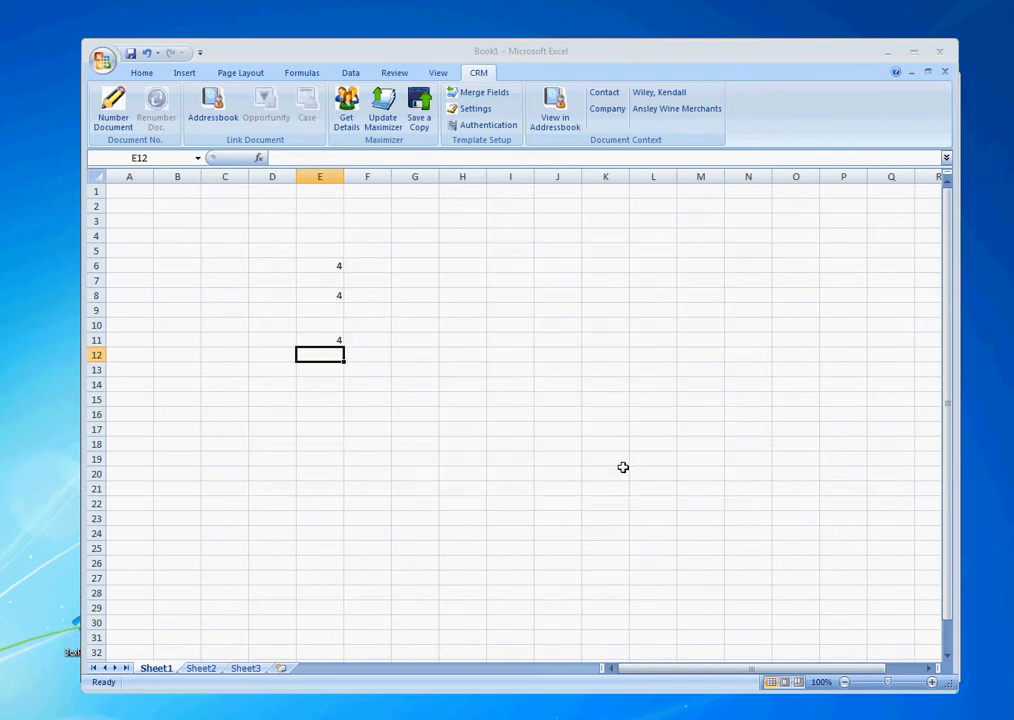
{"action": "left_click", "coordinate": [943, 72]}
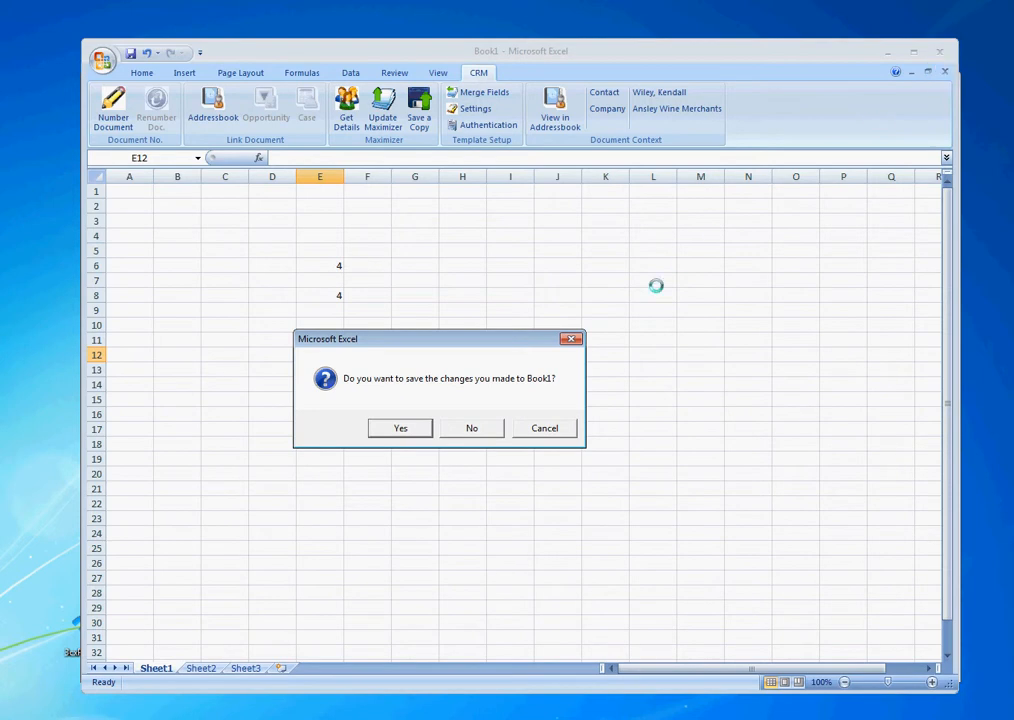
Close Book1 without saving, then refresh the opportunity's documents, keeping the All Dates filter.
{"action": "left_click", "coordinate": [472, 426]}
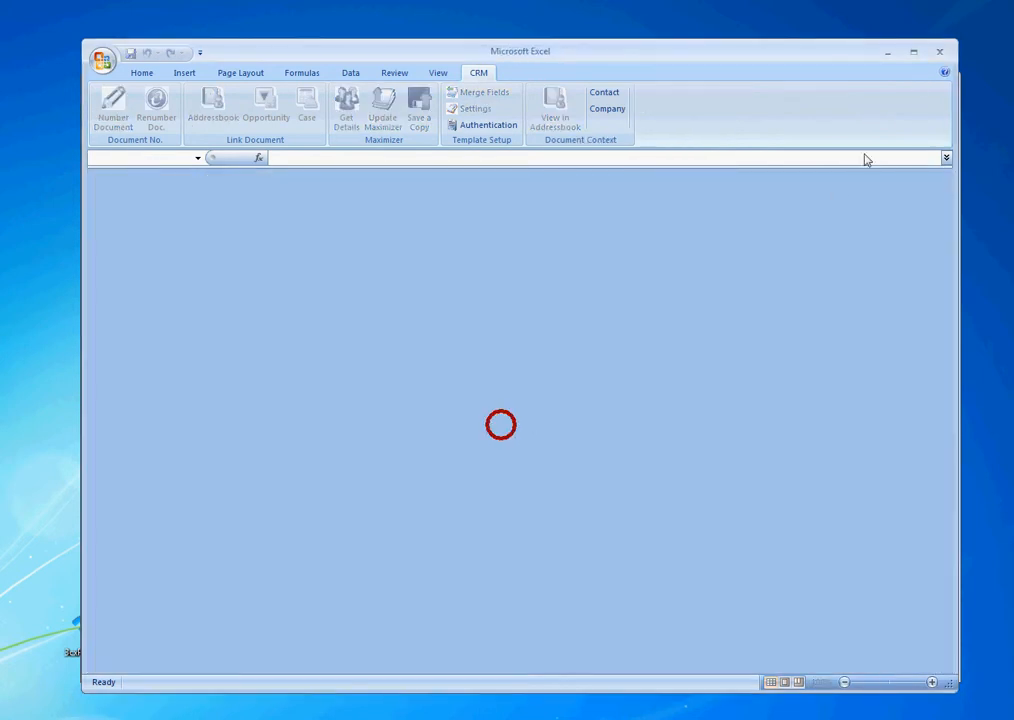
{"action": "left_click", "coordinate": [887, 53]}
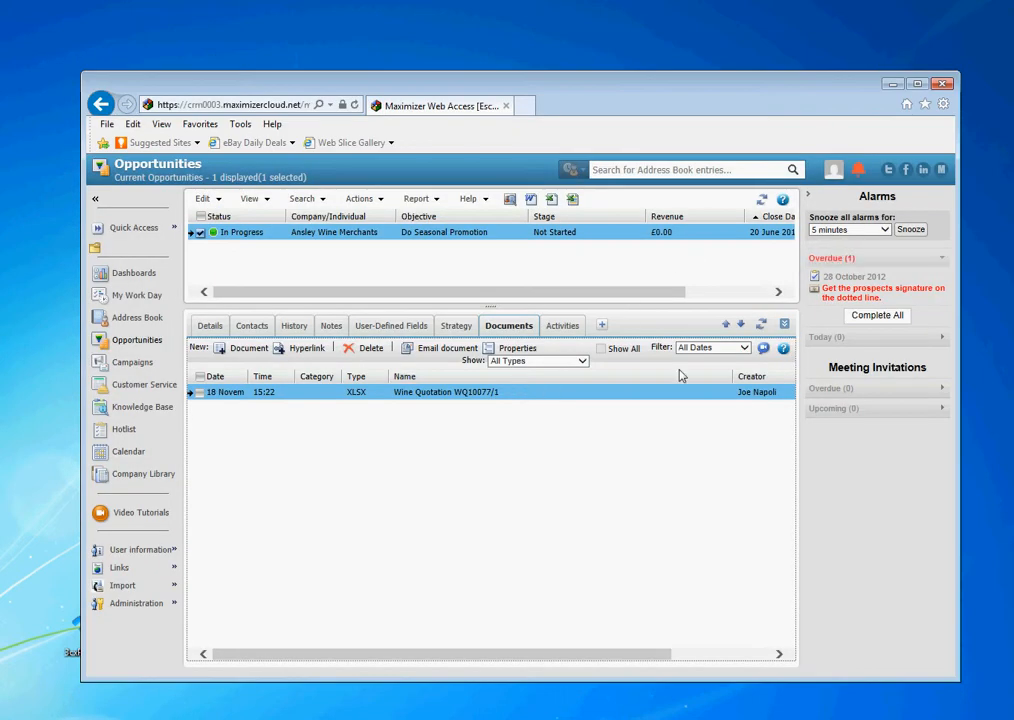
{"action": "left_click", "coordinate": [760, 325]}
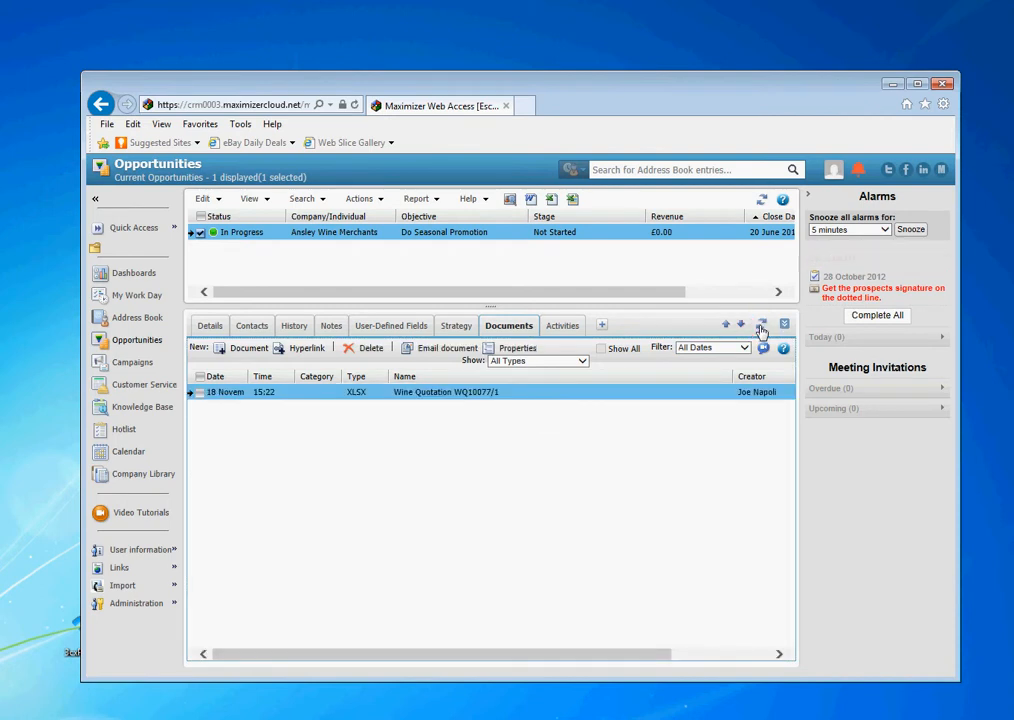
{"action": "left_click", "coordinate": [731, 348]}
{"action": "left_click", "coordinate": [731, 349]}
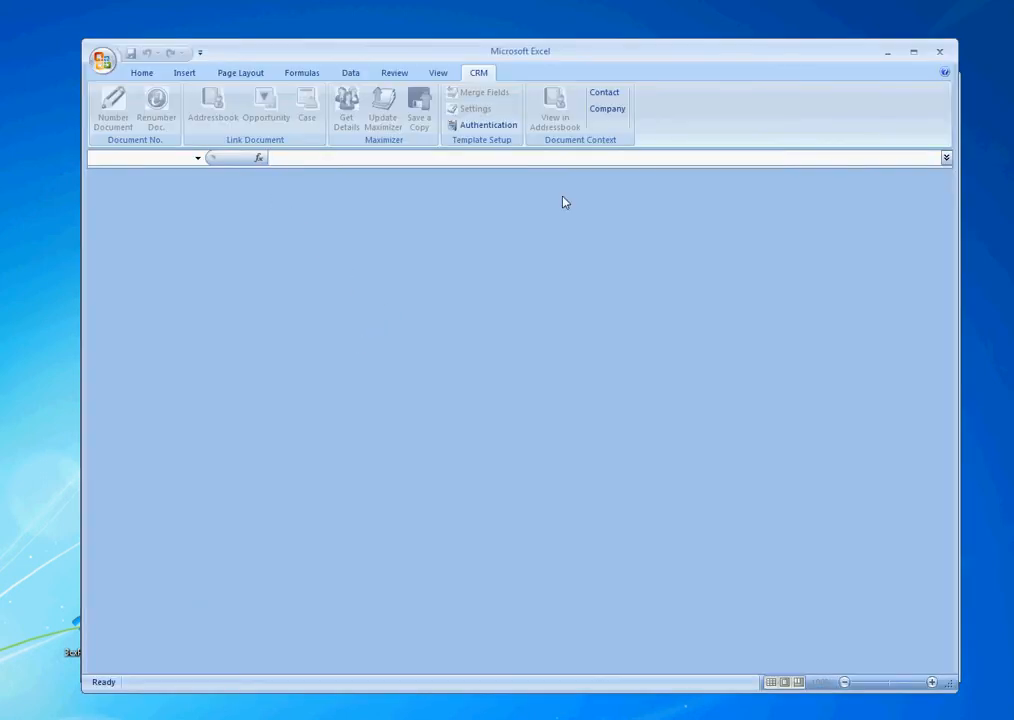
{"action": "left_click", "coordinate": [887, 51]}
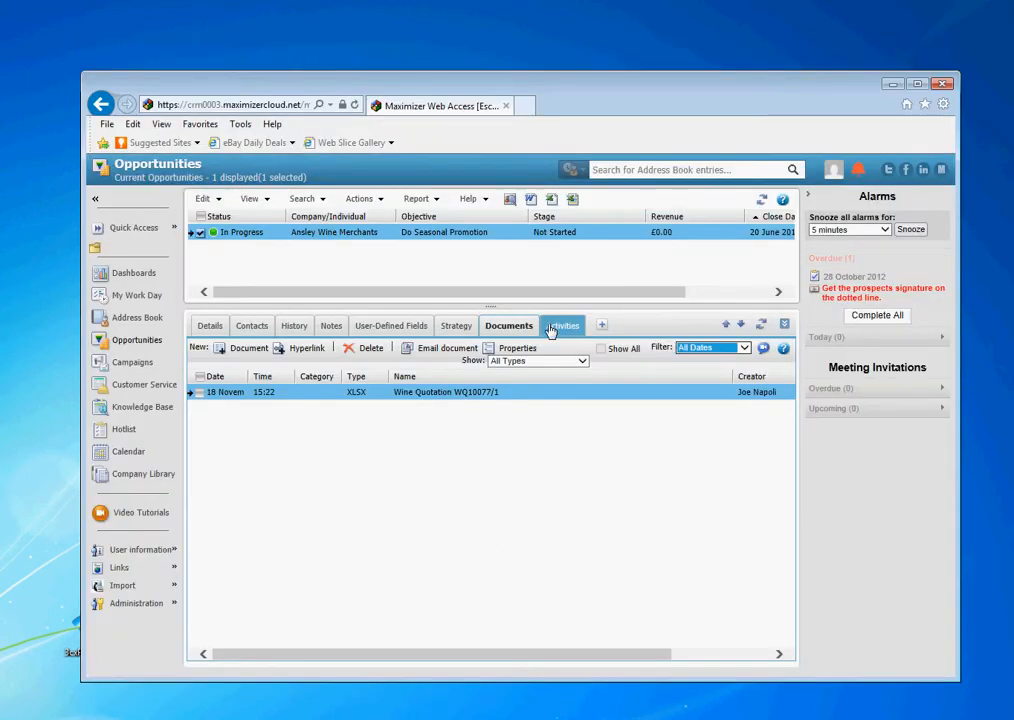
Show the opportunity's company in the Address Book and search companies for 'ans' to isolate Ansley Wine Merchants.
{"action": "right_click", "coordinate": [344, 231]}
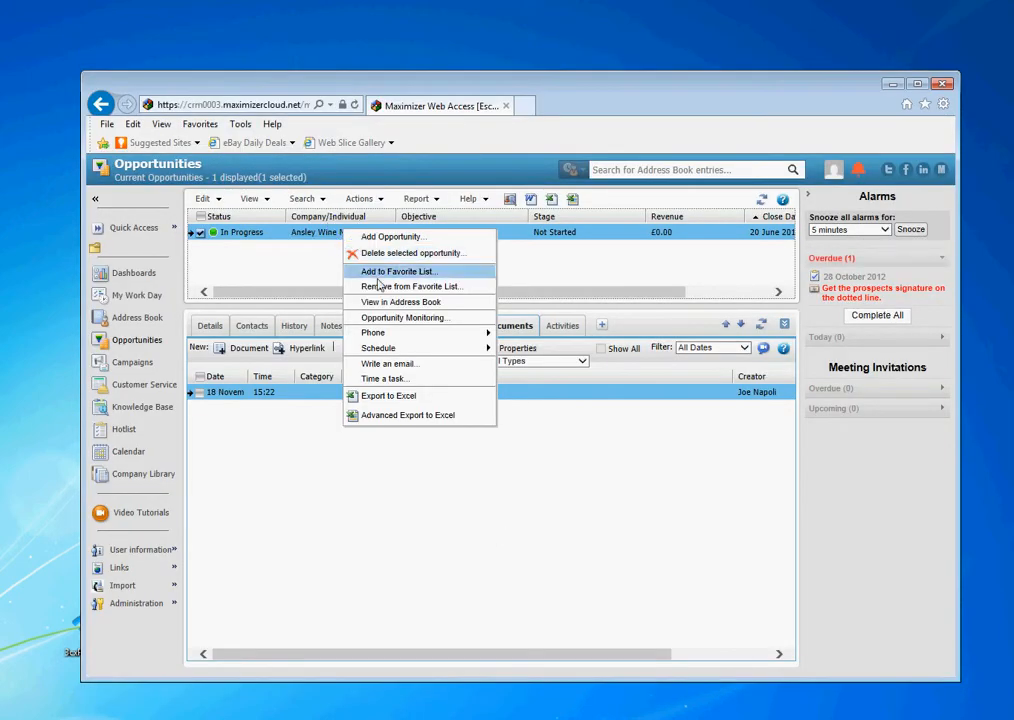
{"action": "left_click", "coordinate": [398, 302]}
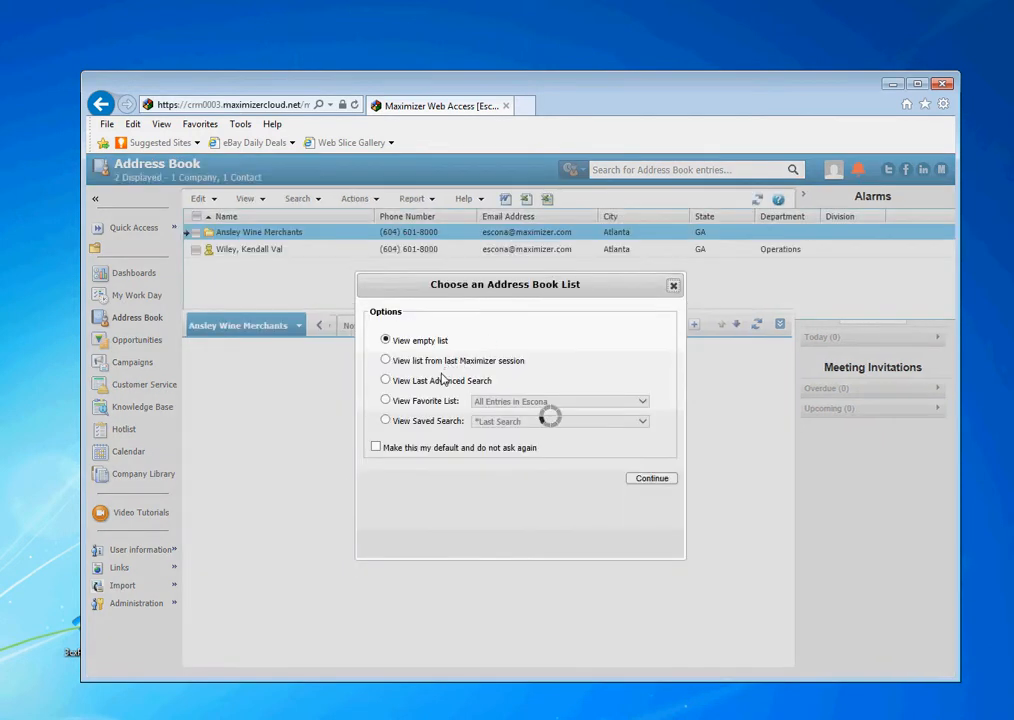
{"action": "left_click", "coordinate": [638, 477]}
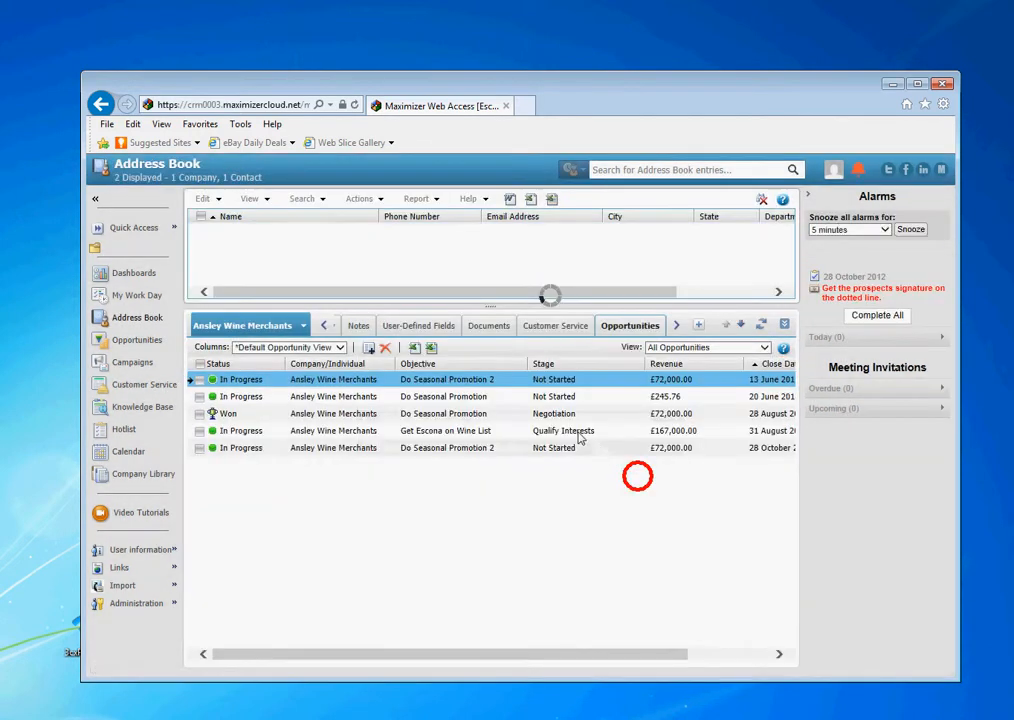
{"action": "left_click", "coordinate": [300, 199]}
{"action": "left_click", "coordinate": [319, 318]}
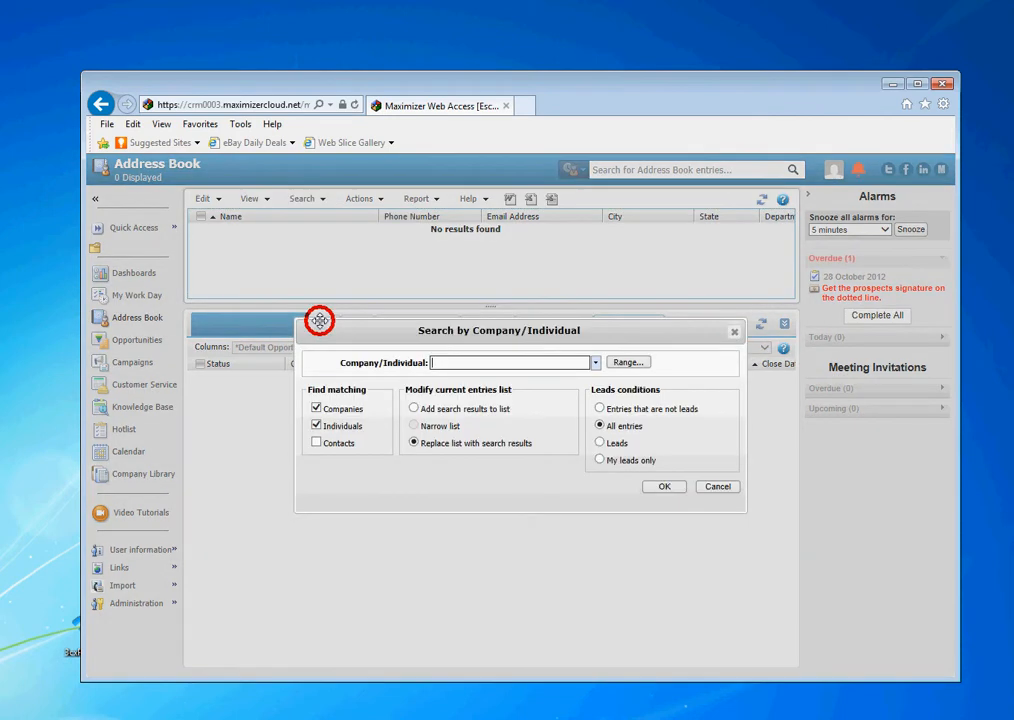
{"action": "type", "text": "ans"}
{"action": "key", "text": "Return"}
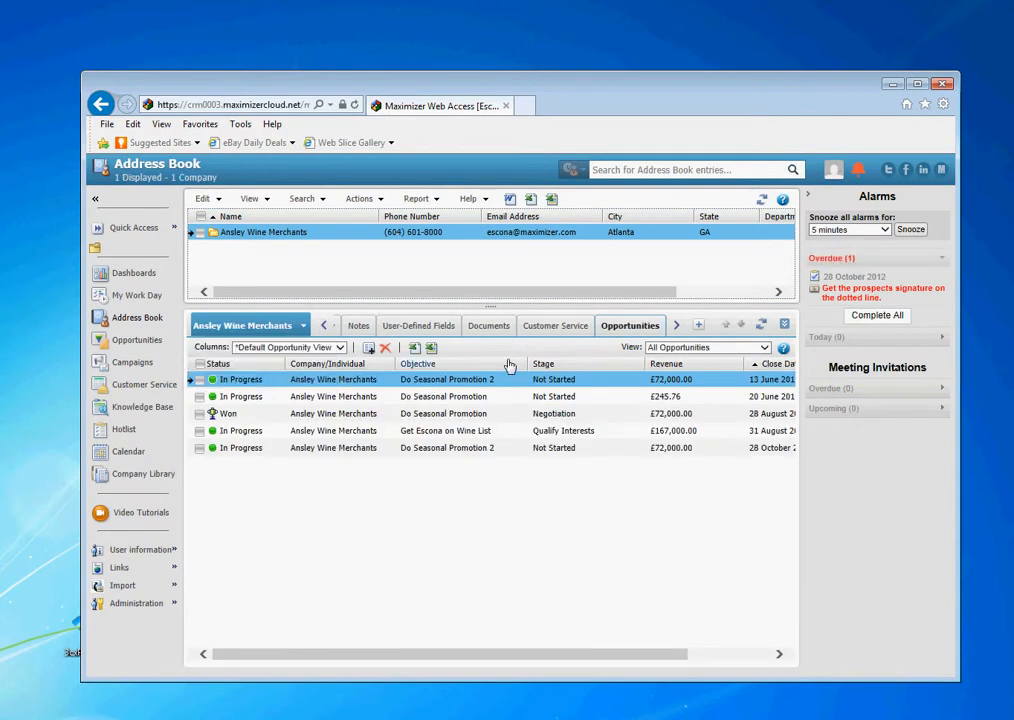
Open the Ansley Wine Merchants entry's Documents, which list the 'demo doc' XLSX.
{"action": "left_click", "coordinate": [490, 326]}
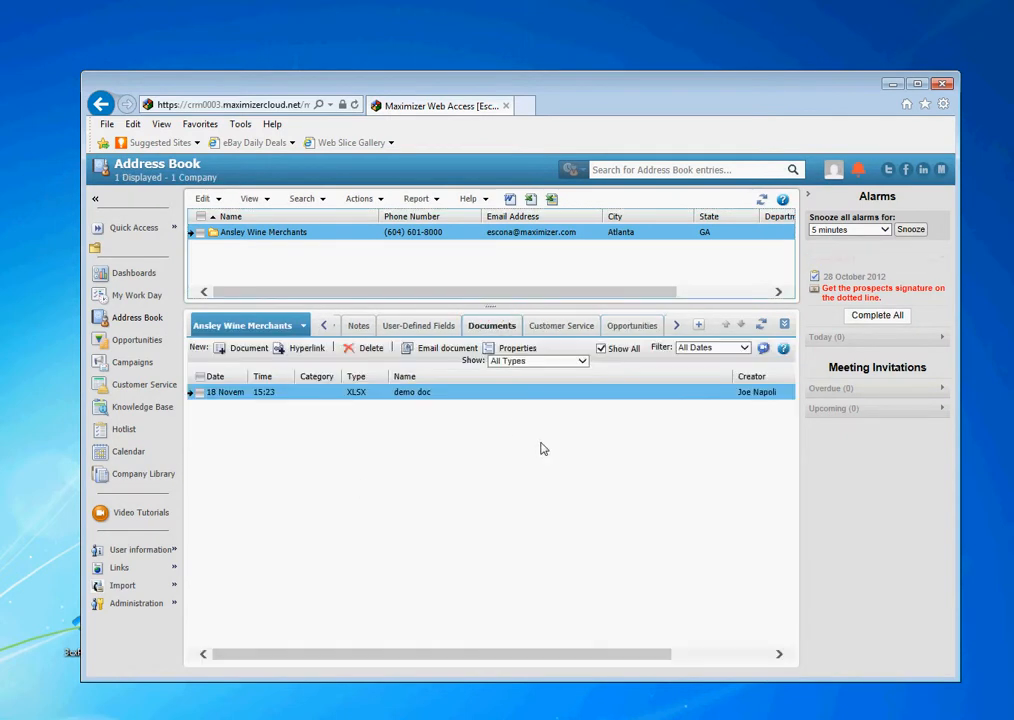